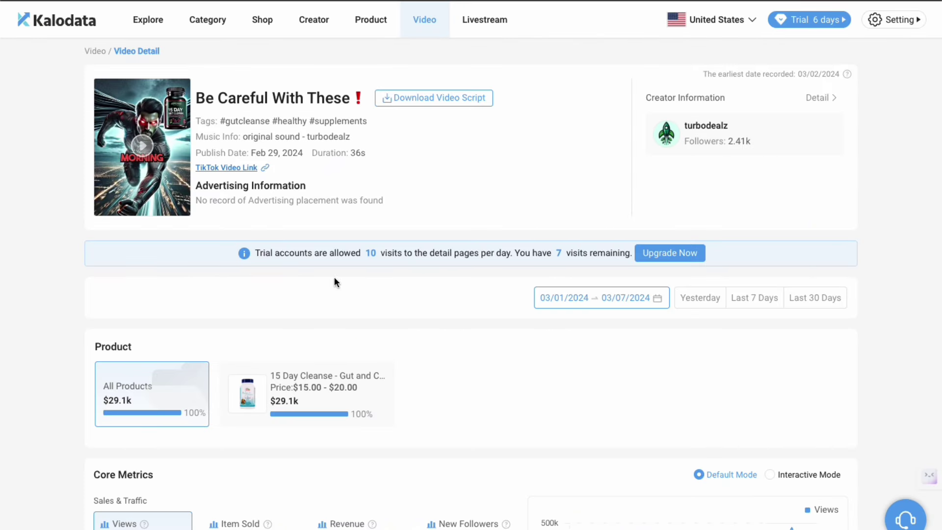
Step: Scroll to the 'Be Careful With These' core metrics: 1.28m views, $29.10k revenue, 1.5k items sold
scroll(482, 317, down, 2)
scroll(483, 317, up, 2)
scroll(492, 387, down, 1)
scroll(491, 387, up, 1)
scroll(615, 175, down, 5)
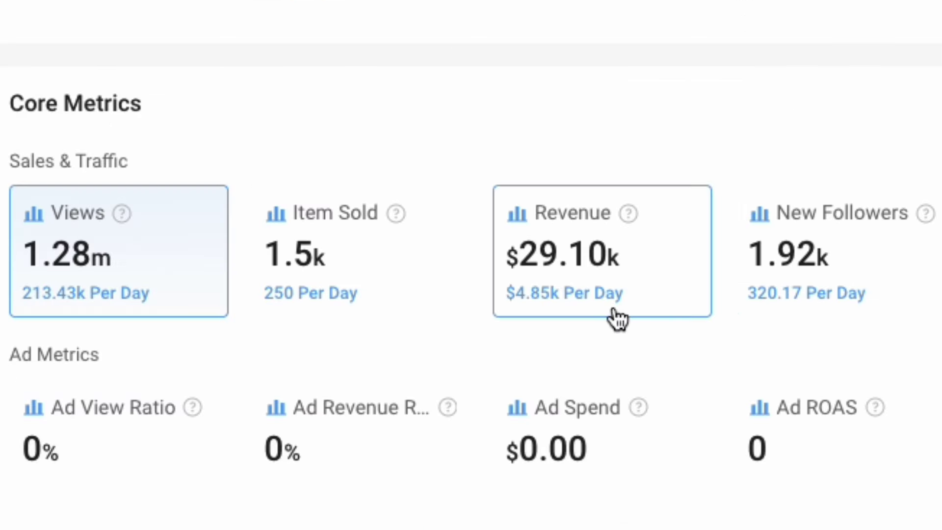
scroll(618, 319, down, 1)
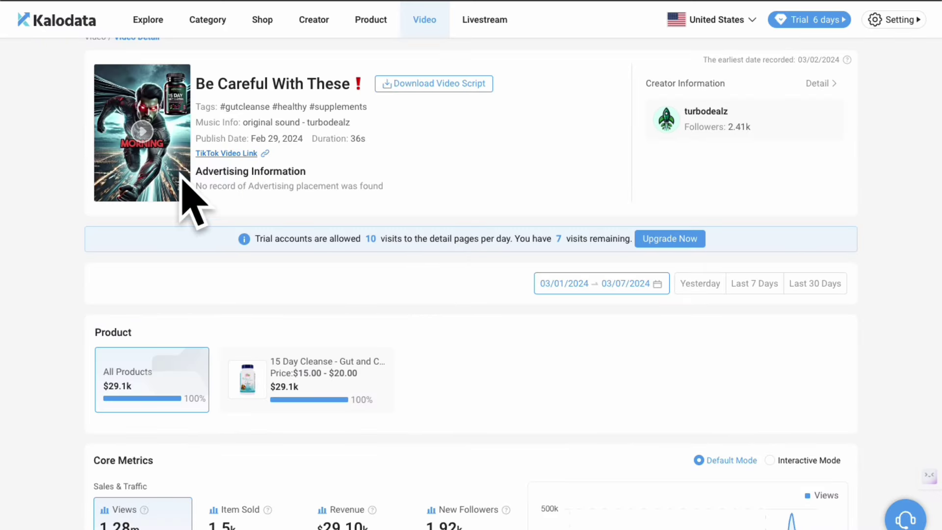
double_click(354, 140)
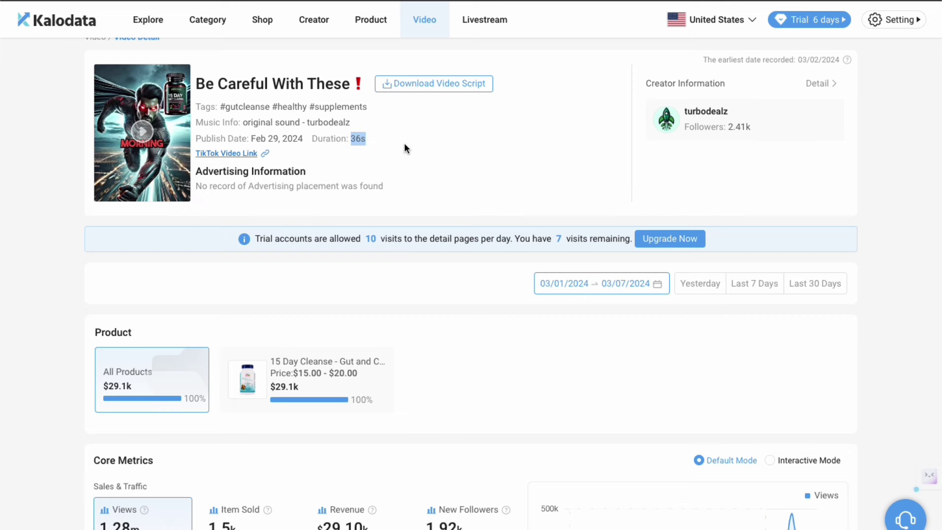
click(148, 139)
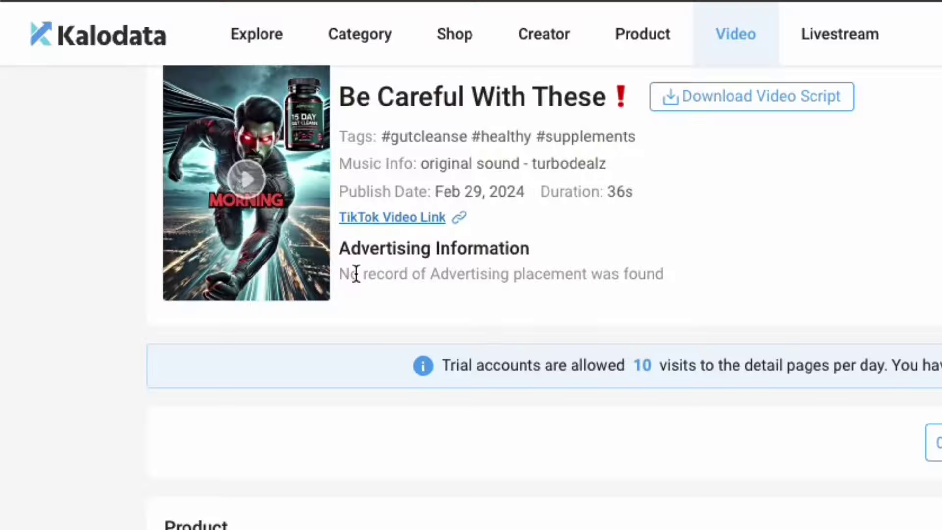
drag(342, 273, 727, 276)
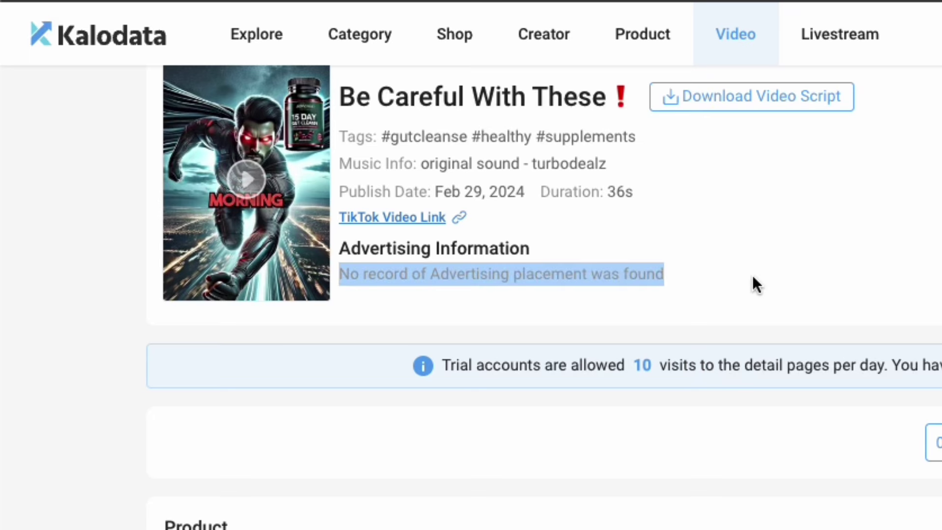
scroll(544, 297, down, 1)
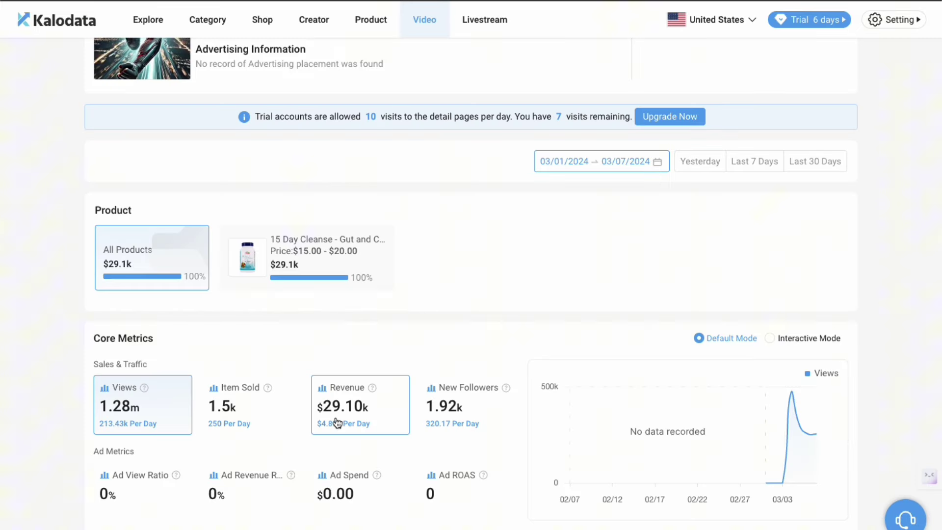
scroll(378, 336, up, 1)
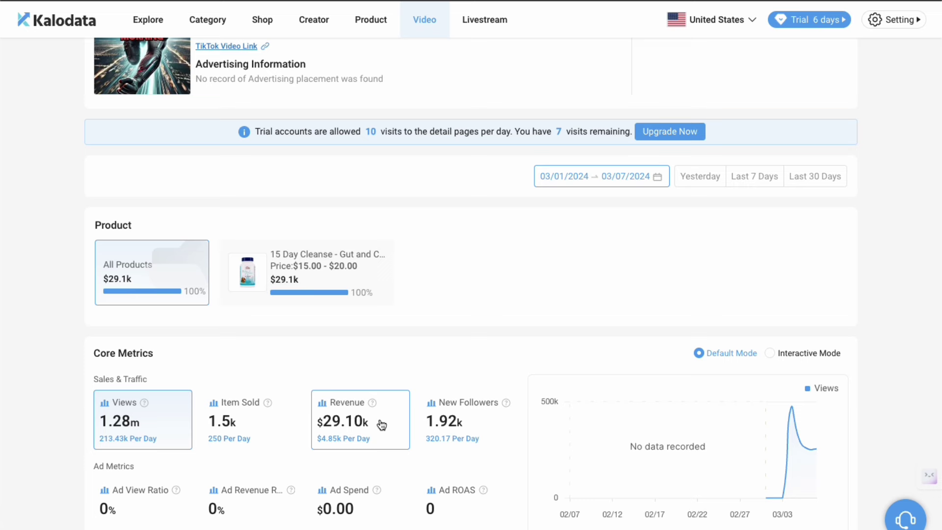
scroll(382, 425, up, 3)
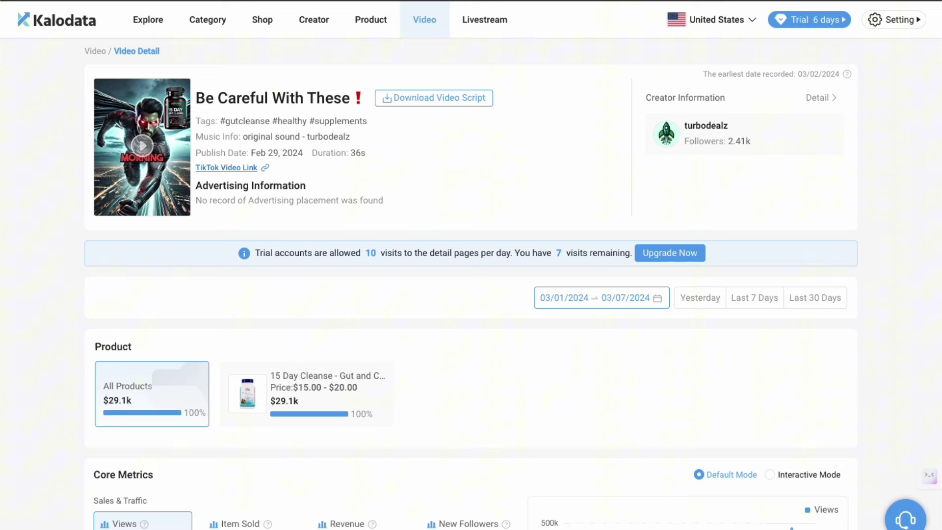
Step: Filter the Video rankings to 1k-10k revenue with a Growing revenue trend
click(206, 0)
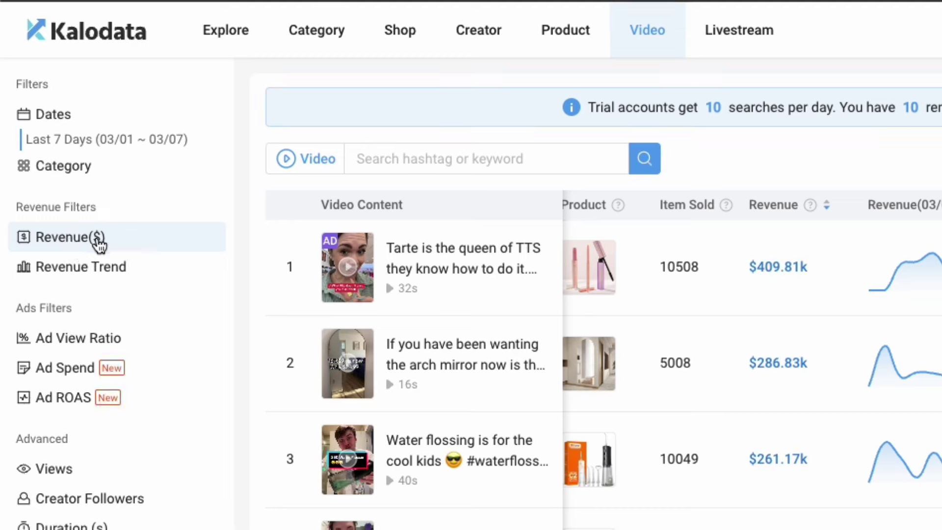
click(94, 242)
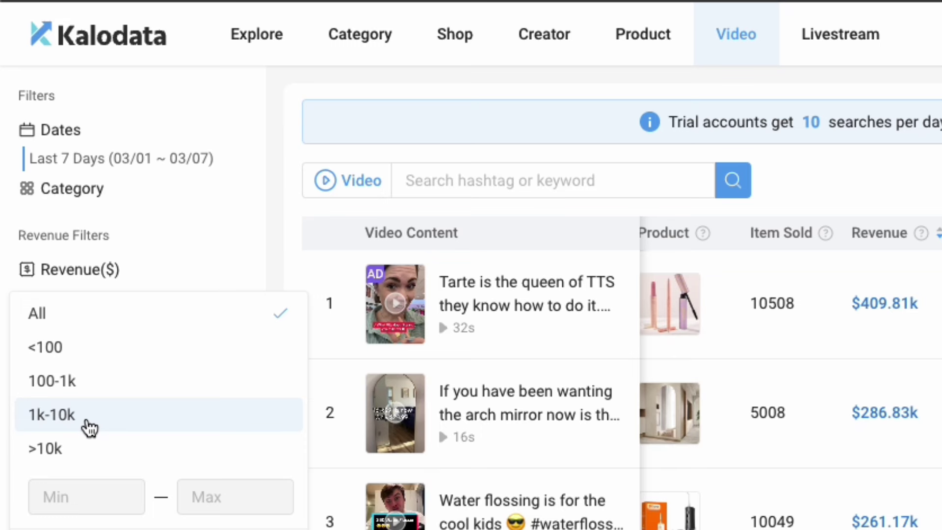
click(90, 428)
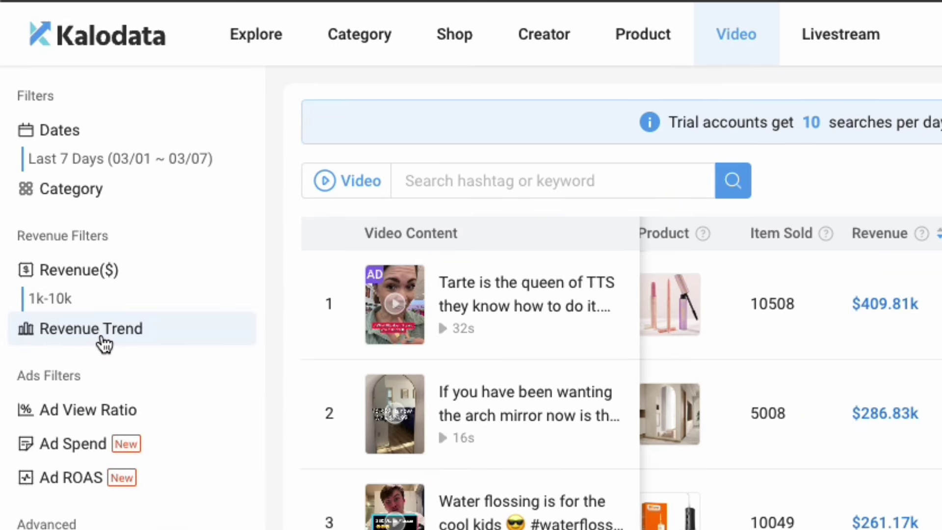
click(109, 339)
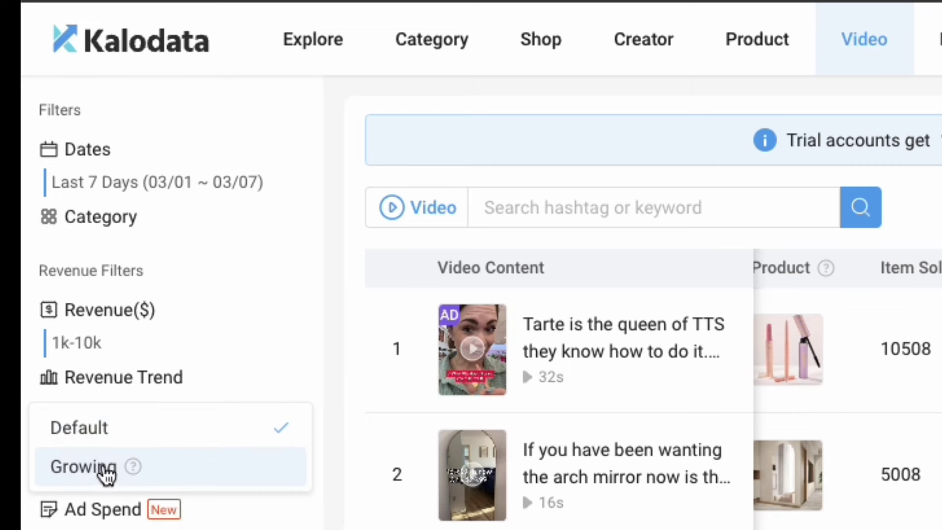
click(109, 474)
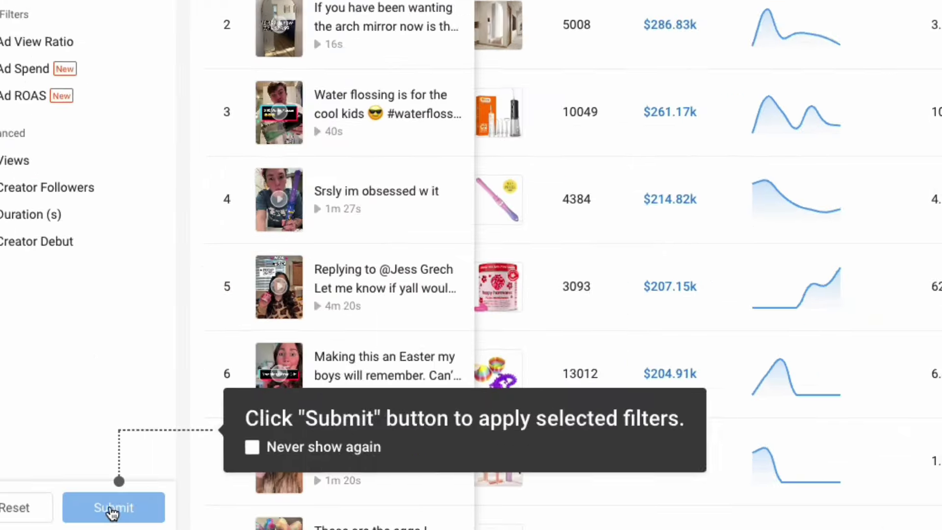
Step: Apply the revenue and trend filters and scan across the filtered video ranking columns
click(104, 529)
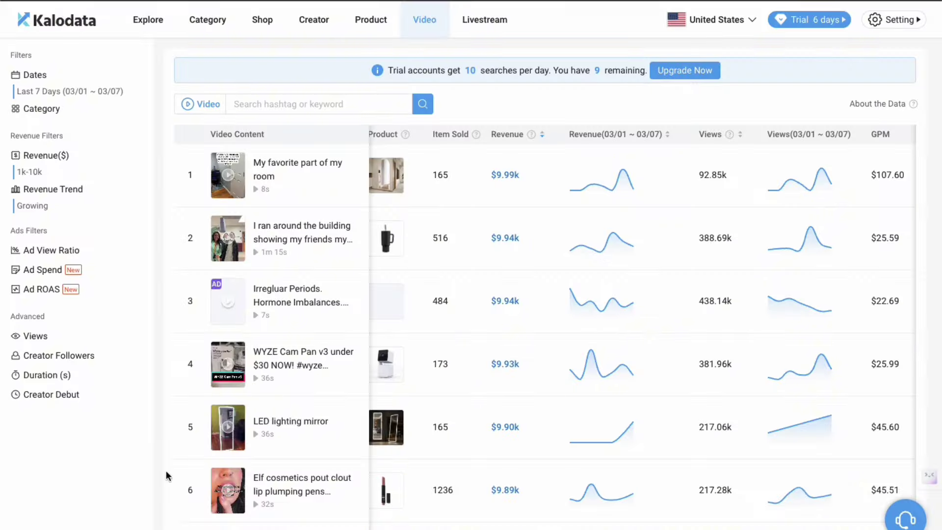
scroll(554, 449, right, 1)
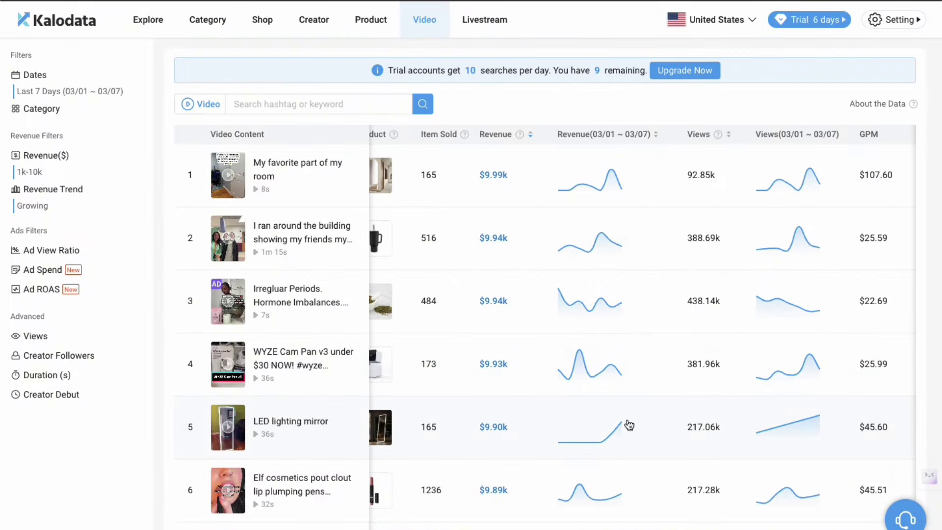
scroll(623, 442, down, 2)
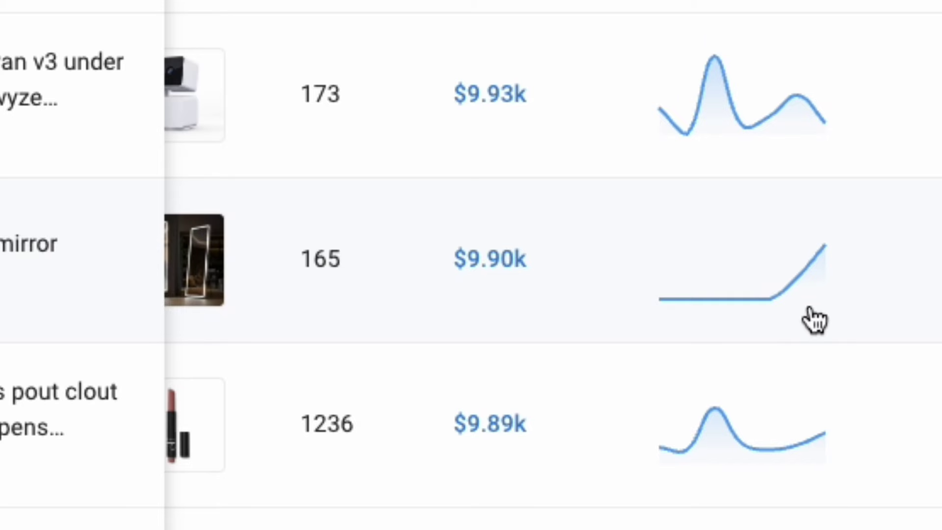
scroll(815, 321, right, 1)
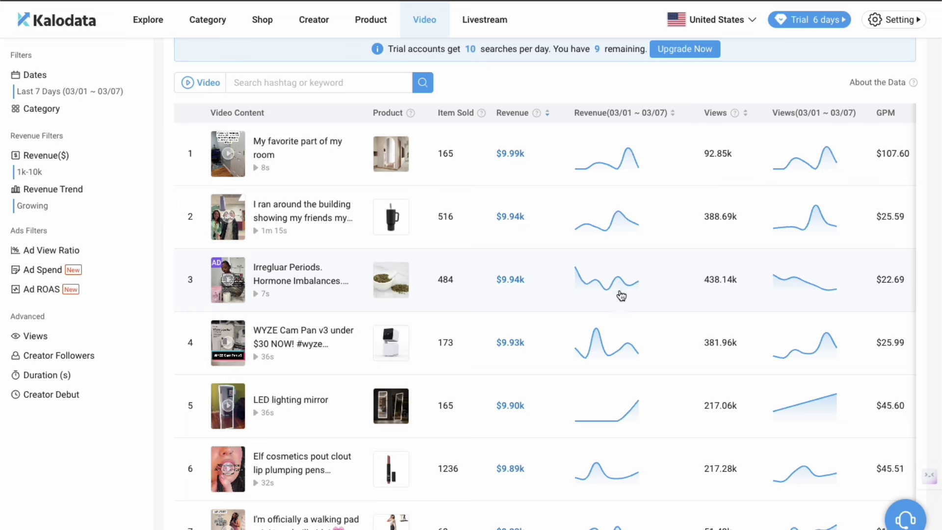
scroll(591, 431, down, 1)
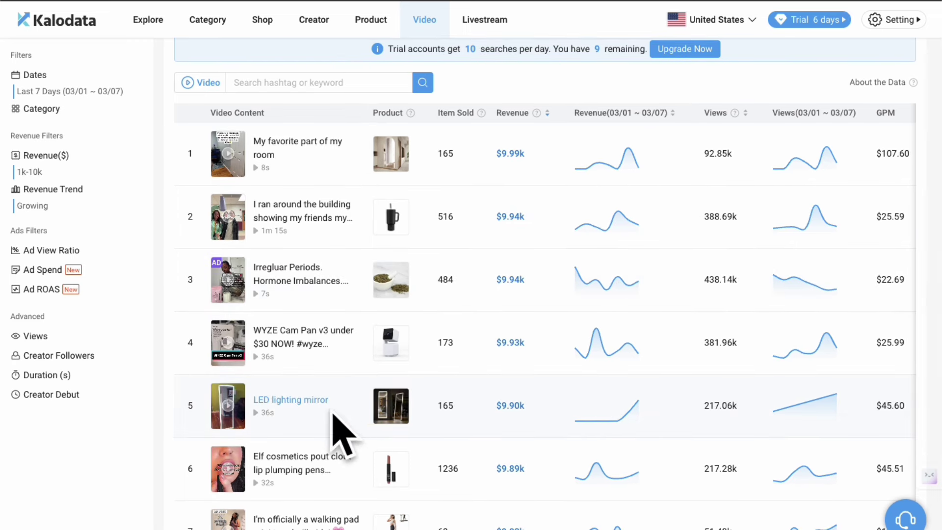
scroll(521, 420, right, 1)
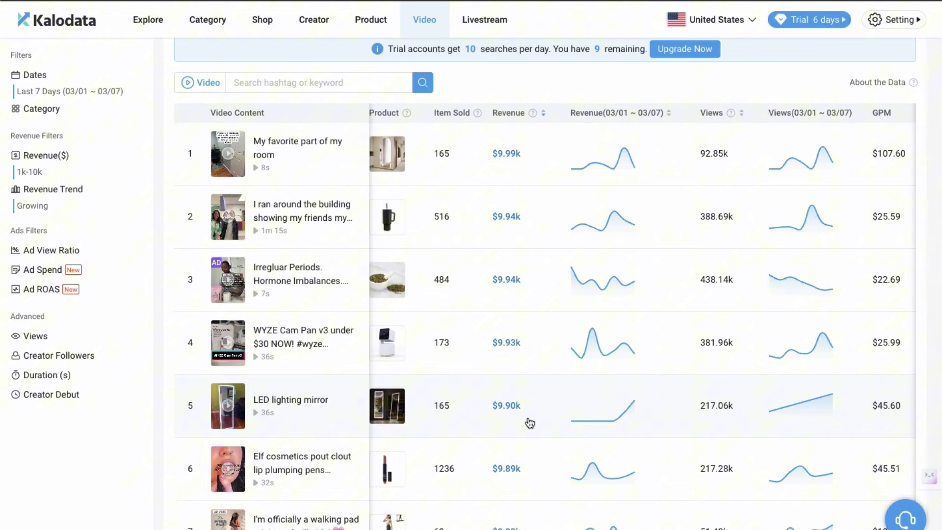
scroll(520, 417, left, 1)
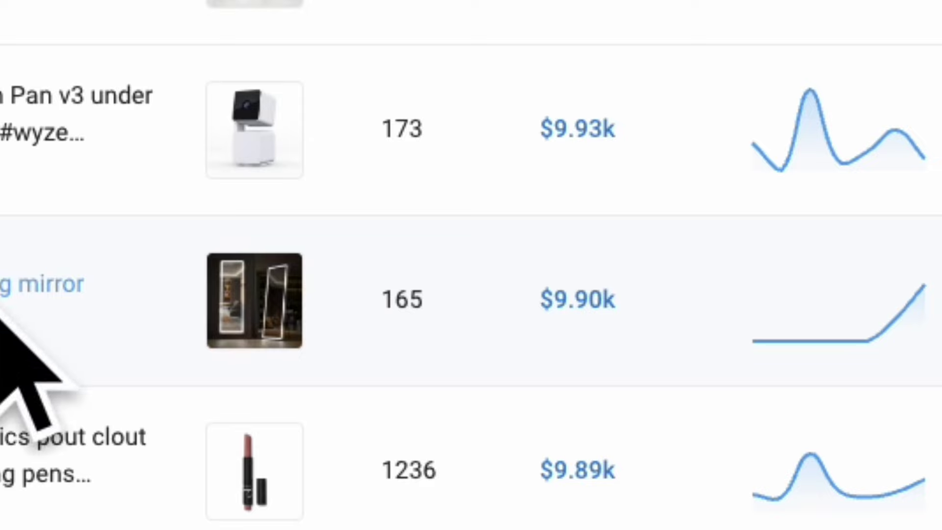
scroll(644, 349, right, 2)
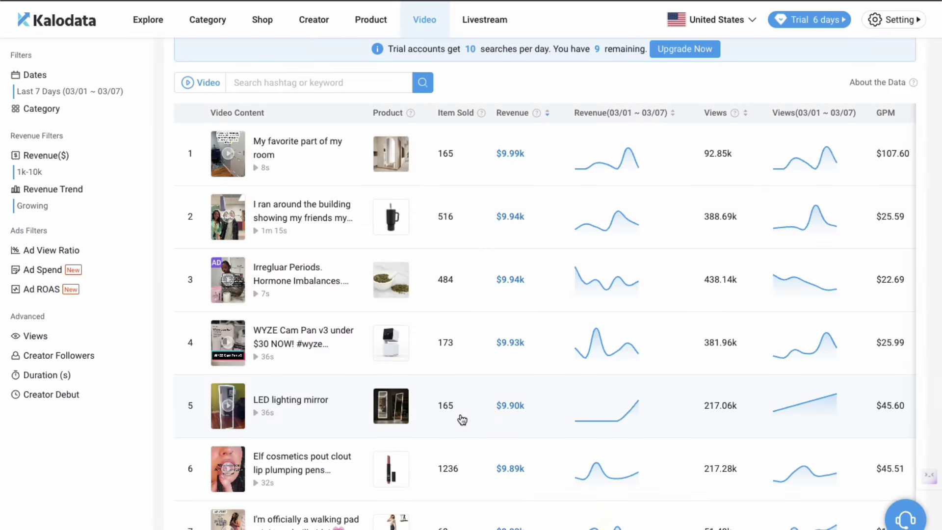
scroll(551, 418, right, 1)
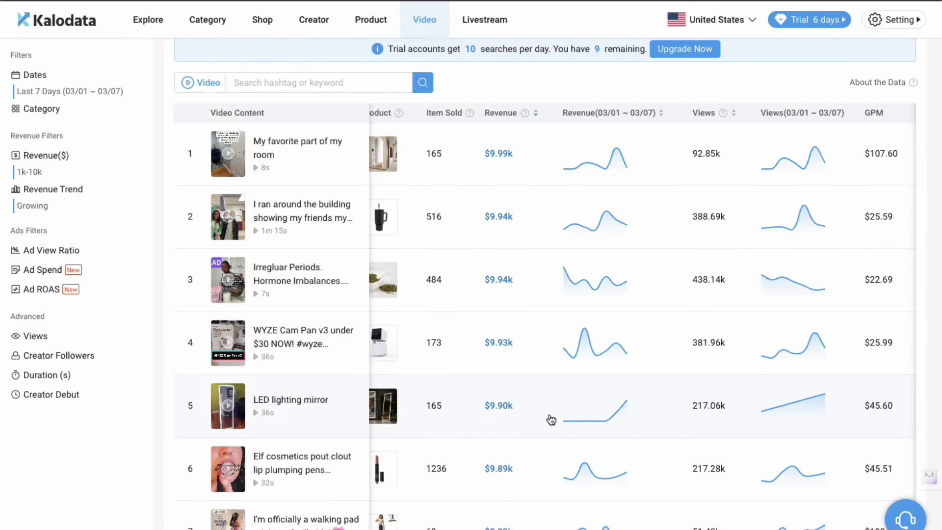
Step: Browse down the filtered video rankings to locate the 'Be Careful With These' gut-cleanse video
scroll(721, 419, up, 1)
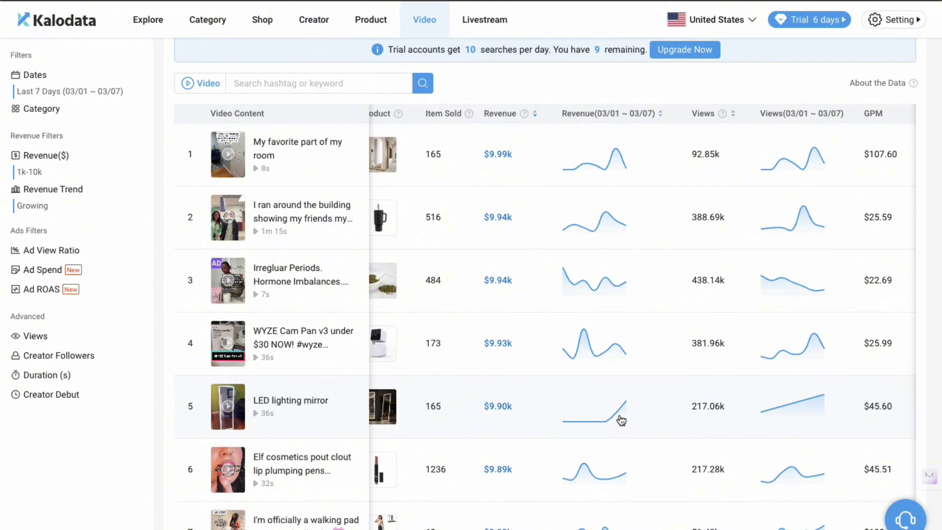
scroll(622, 421, down, 1)
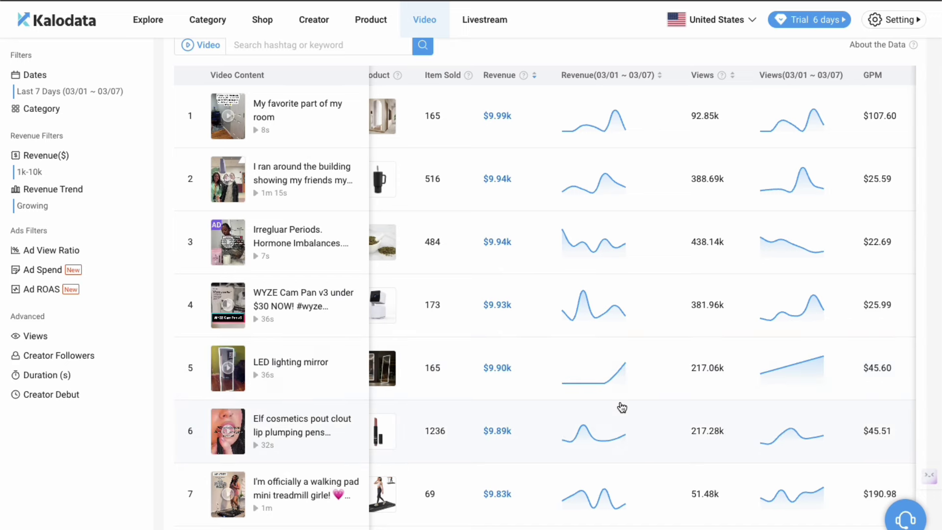
scroll(620, 405, down, 1)
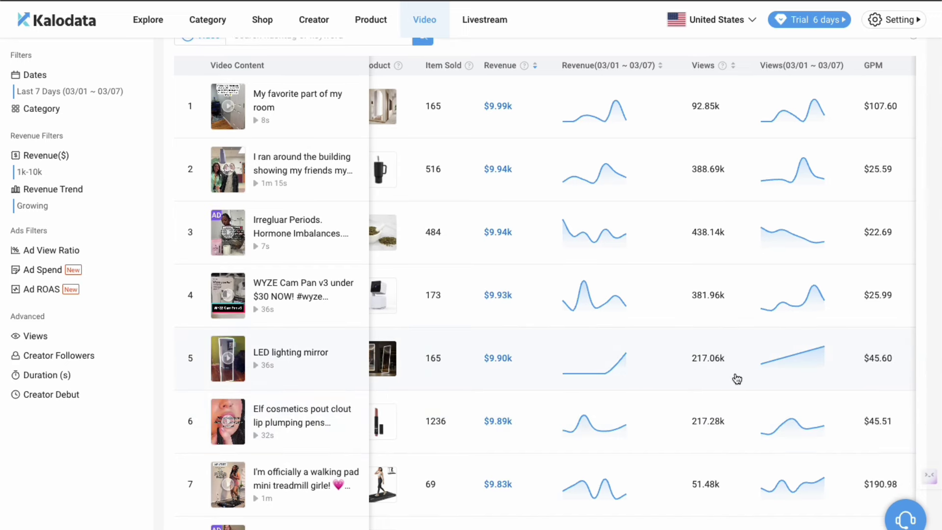
scroll(642, 400, down, 1)
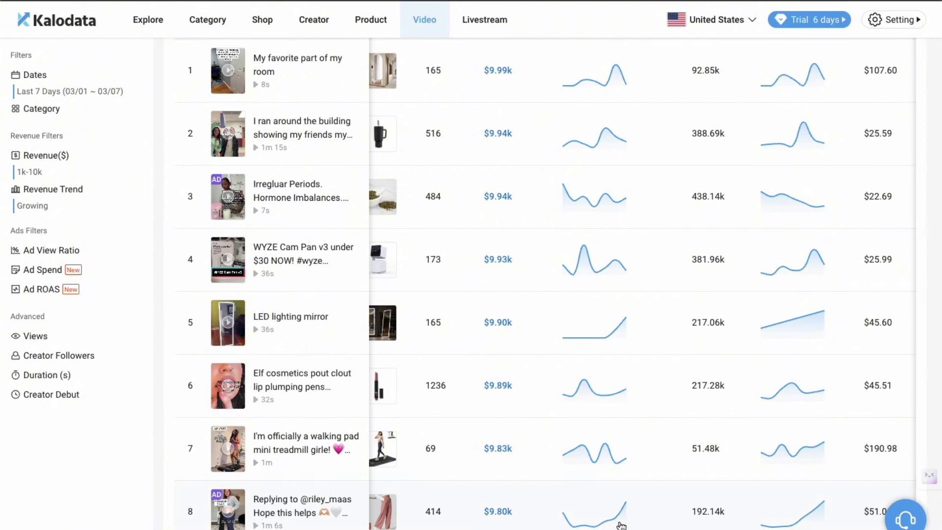
mouse_move(384, 524)
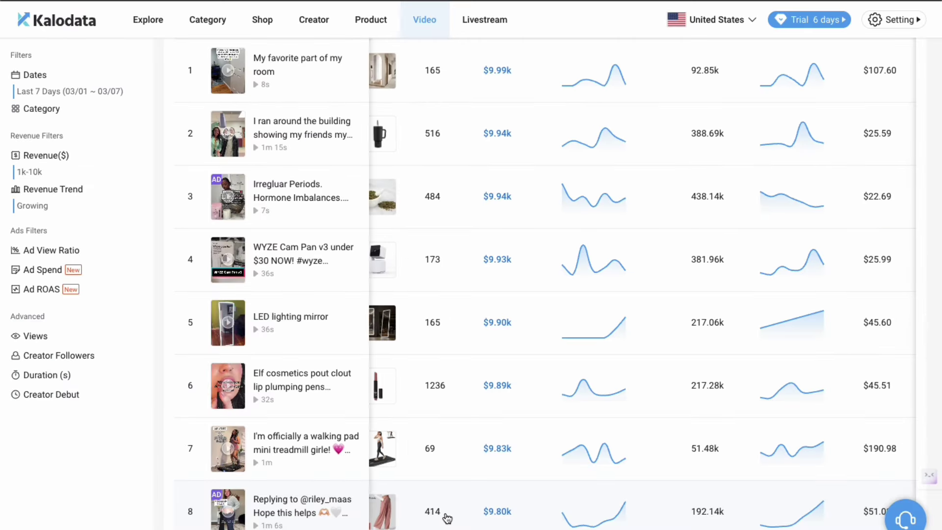
scroll(449, 519, right, 1)
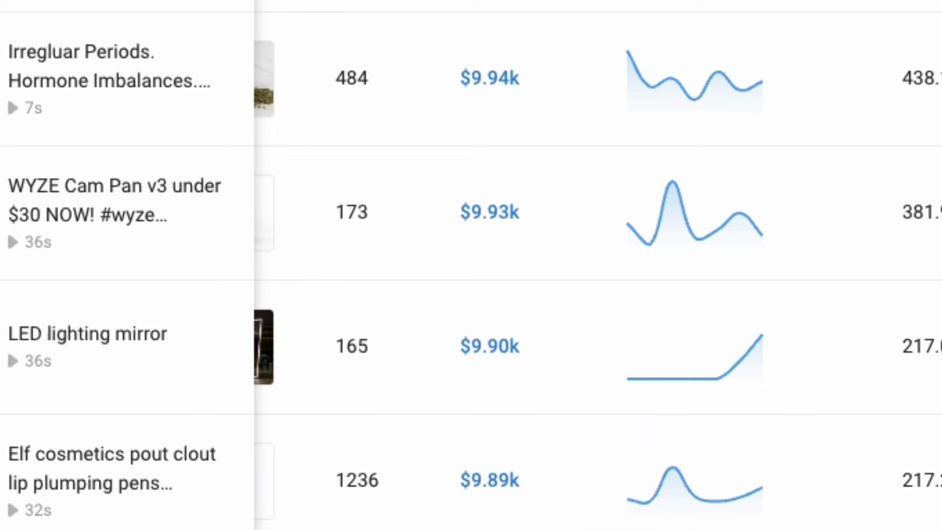
scroll(471, 265, down, 3)
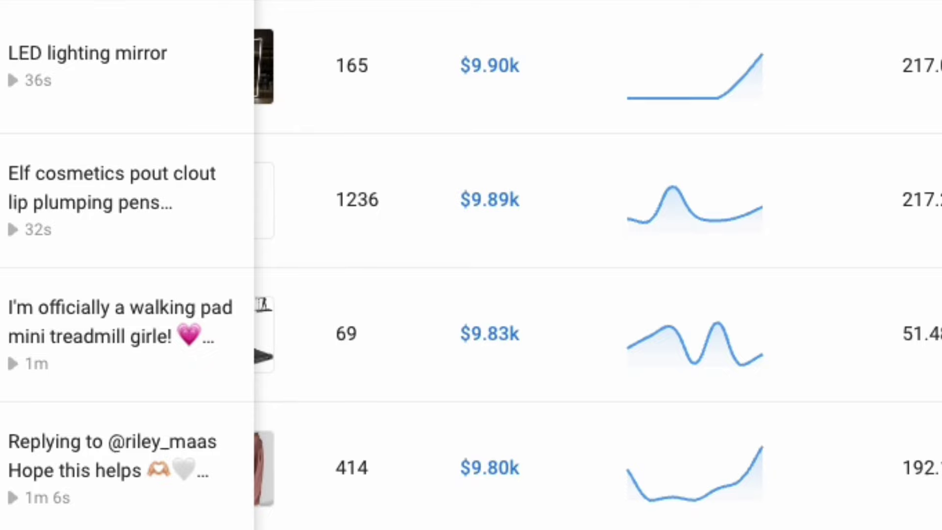
scroll(742, 412, up, 2)
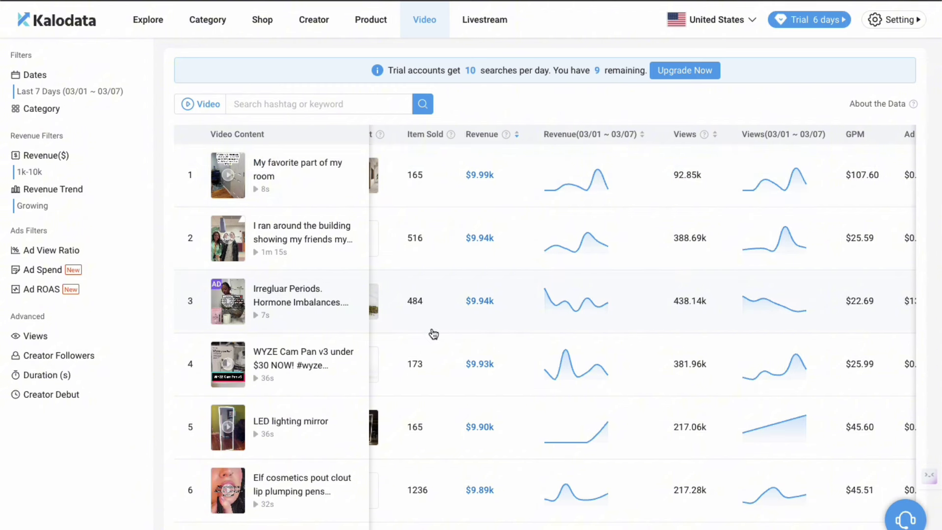
scroll(539, 368, right, 1)
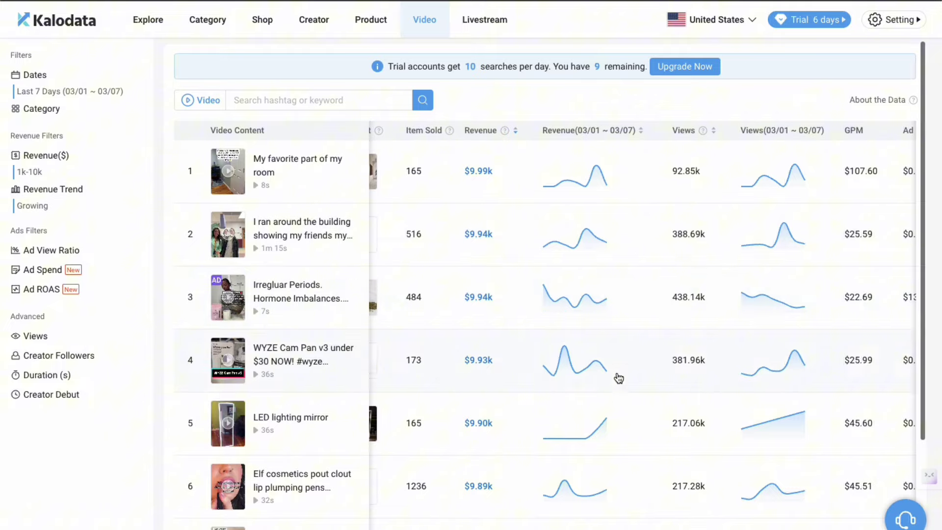
scroll(618, 378, down, 4)
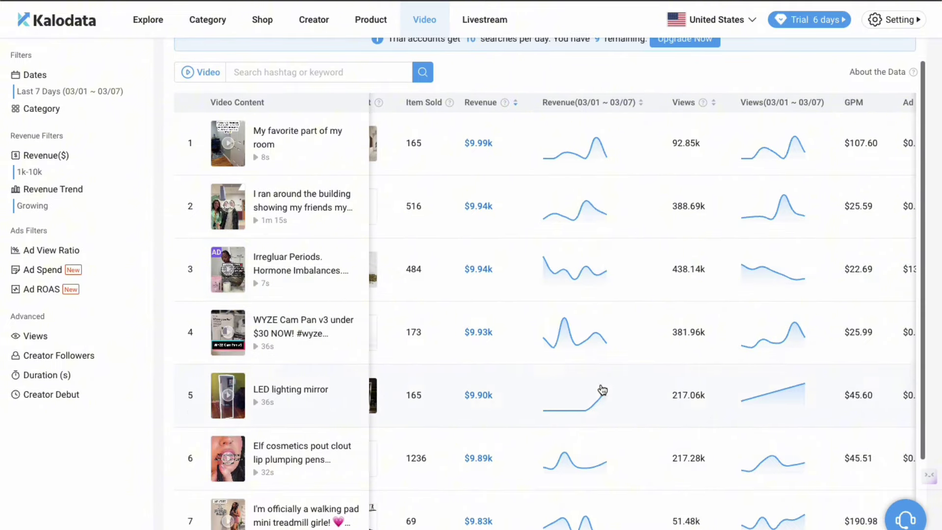
scroll(616, 422, down, 1)
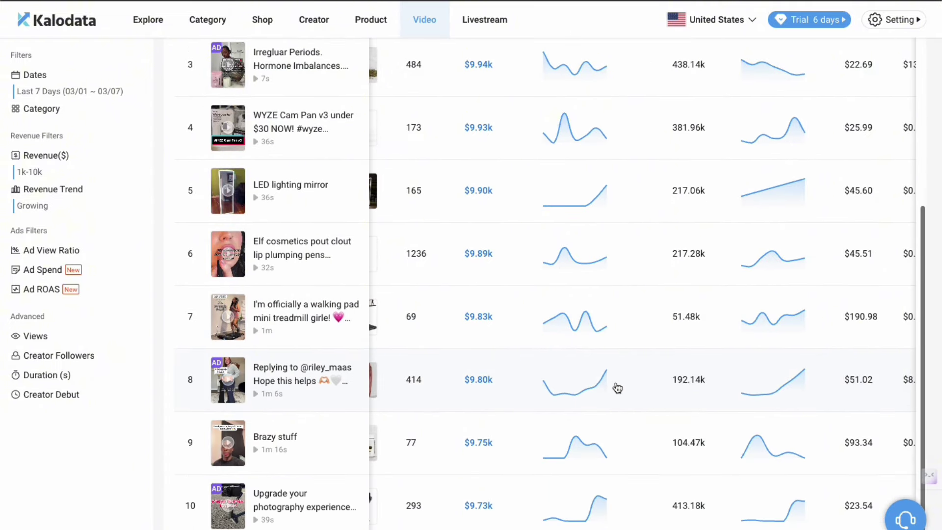
scroll(593, 450, up, 4)
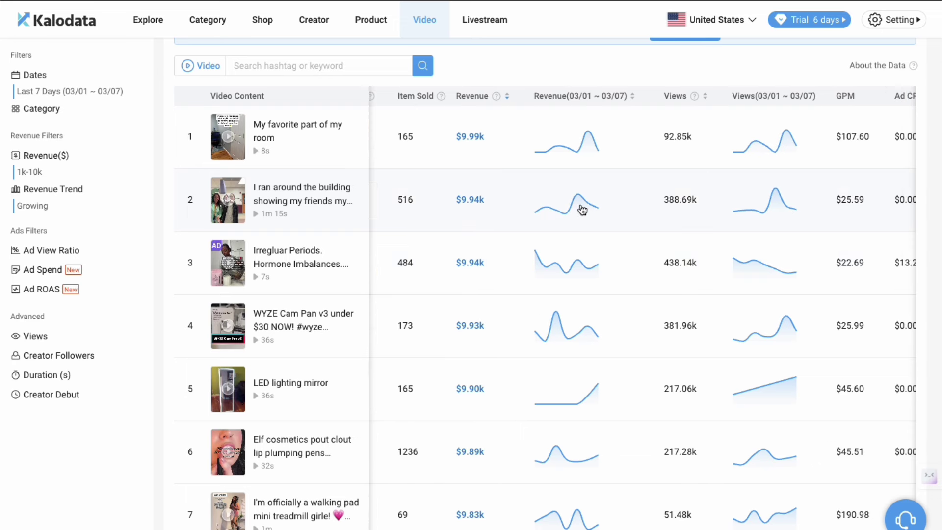
scroll(583, 231, left, 2)
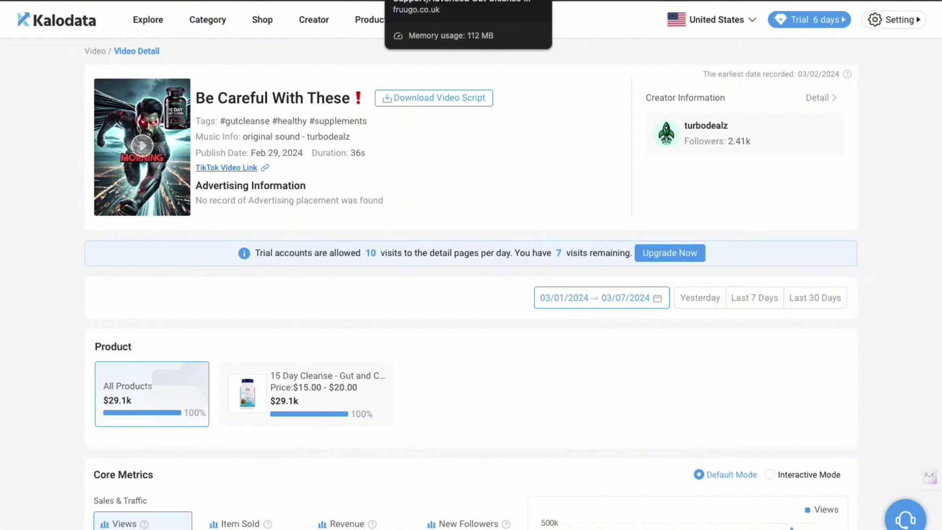
Step: On the Fruugo 15 Day Cleanse page, select the product's benefits description text
click(442, 1)
scroll(386, 181, up, 4)
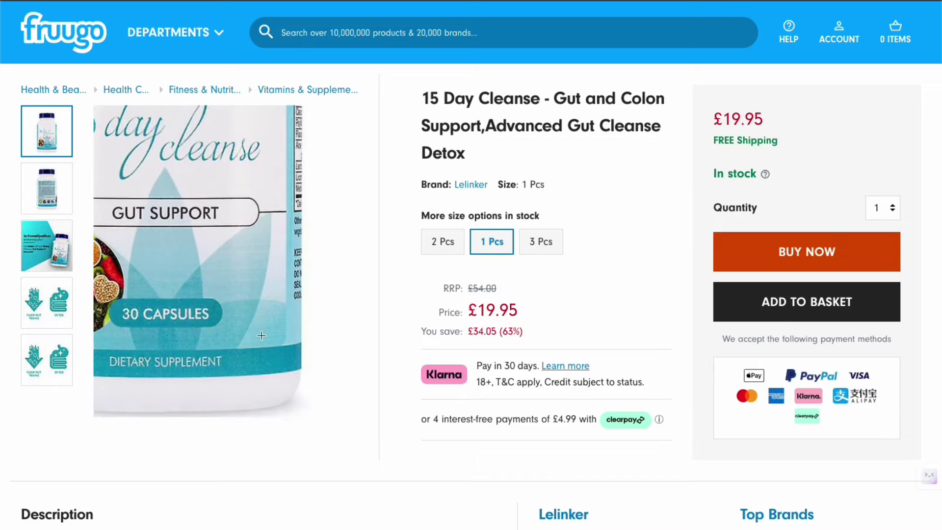
scroll(280, 331, down, 5)
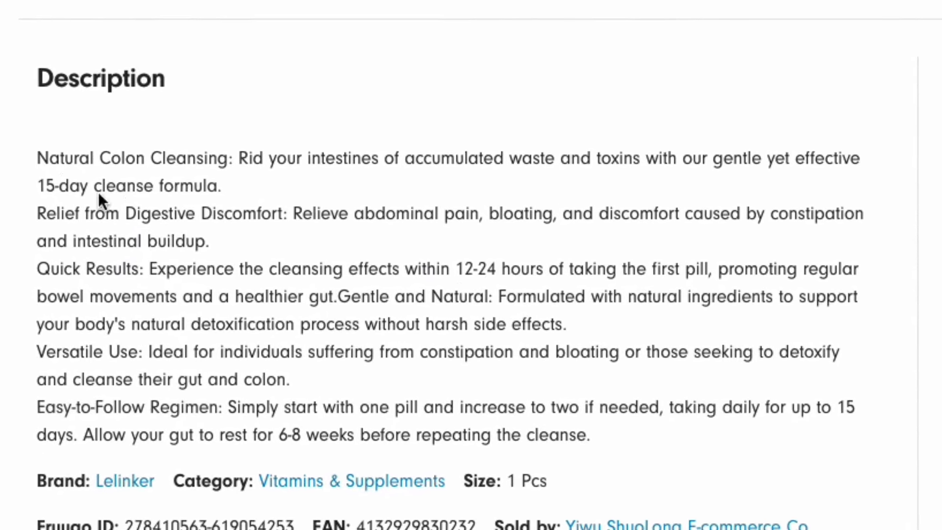
drag(37, 158, 781, 407)
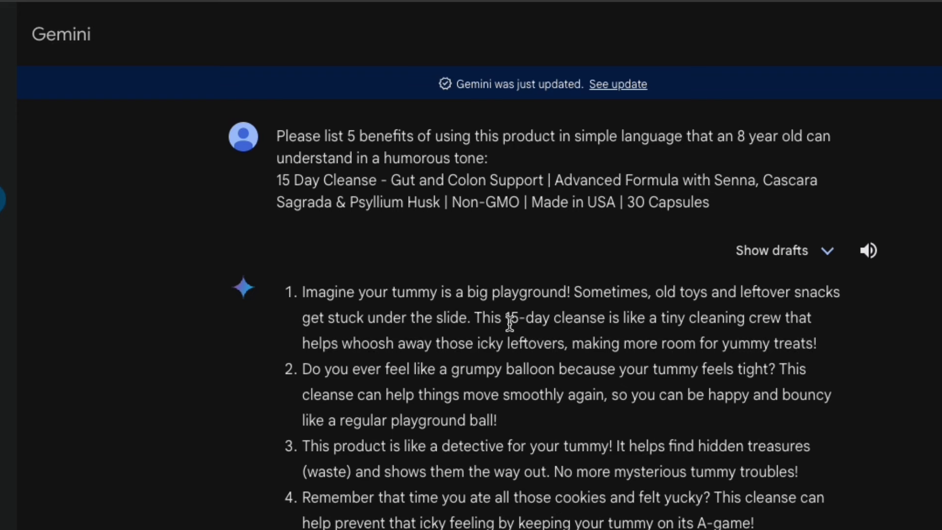
drag(358, 292, 603, 306)
click(582, 349)
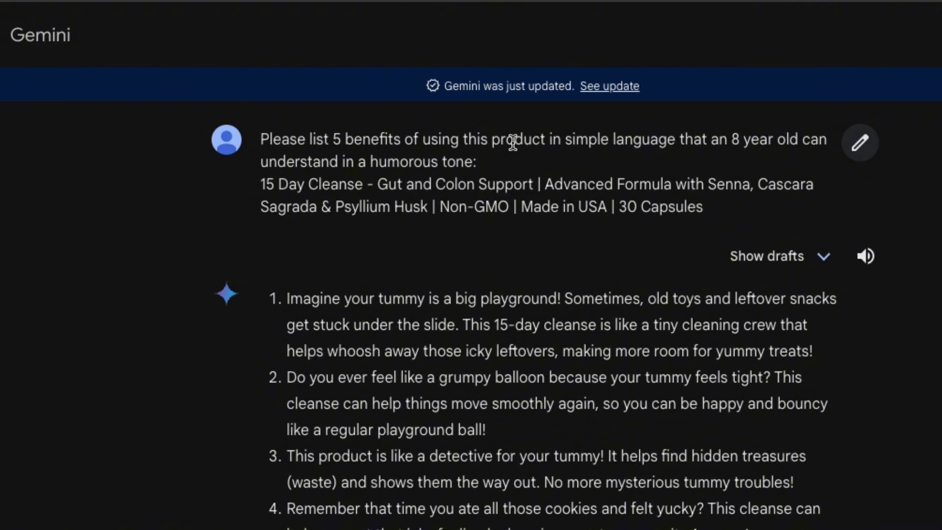
drag(345, 162, 502, 170)
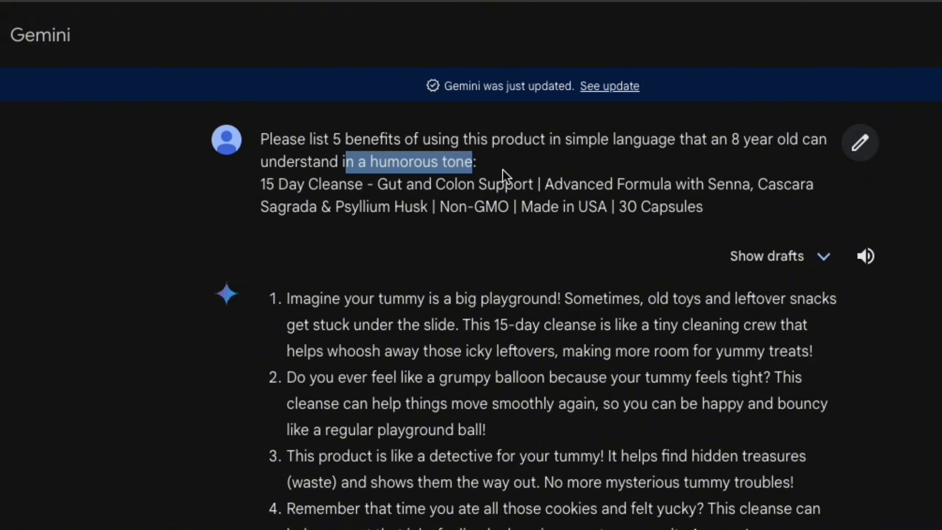
click(503, 170)
drag(263, 182, 743, 204)
click(736, 216)
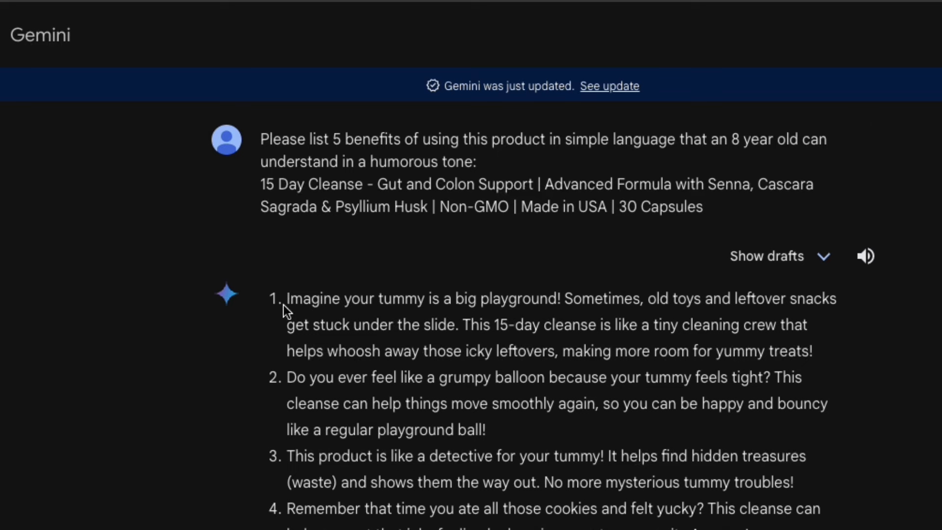
drag(287, 295, 608, 482)
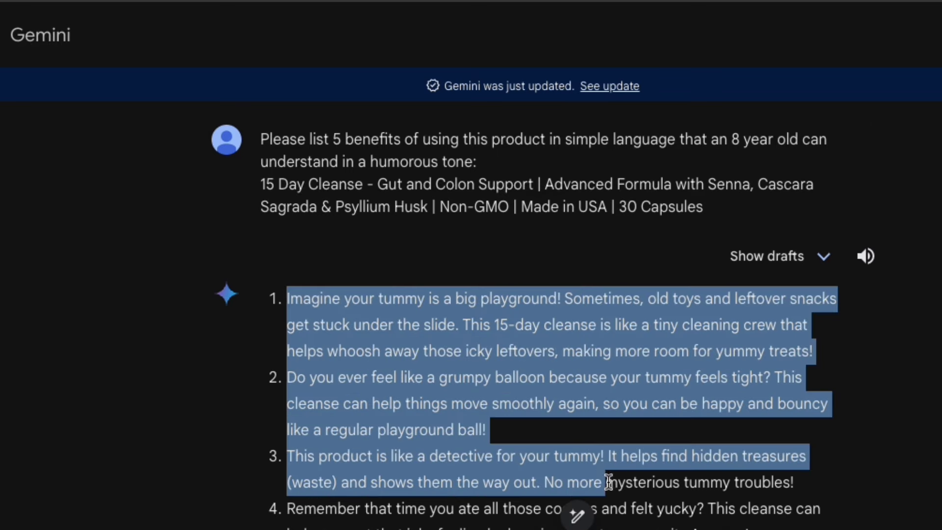
click(570, 429)
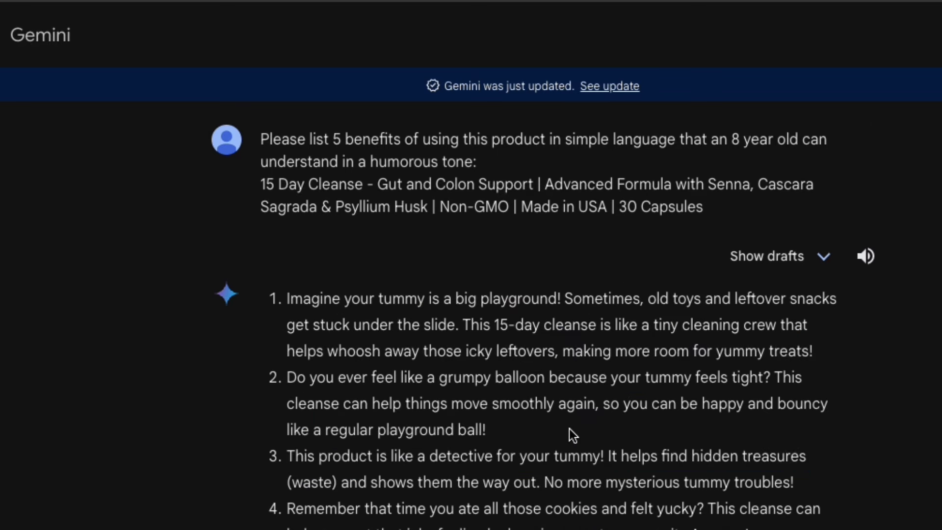
drag(288, 297, 750, 529)
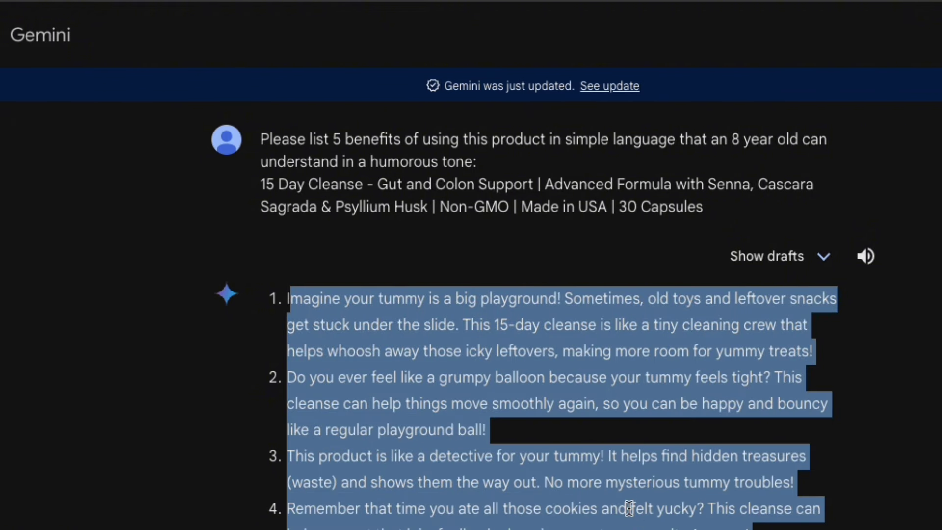
click(623, 482)
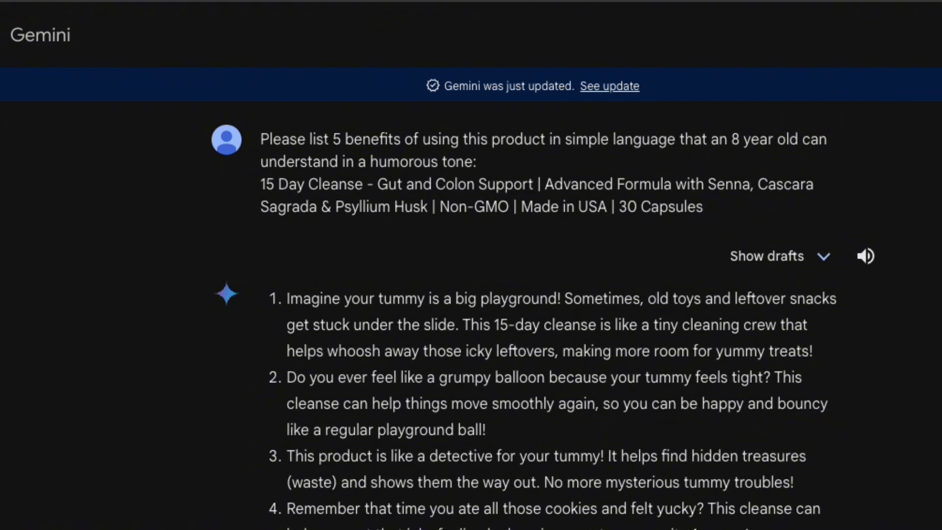
drag(450, 325, 560, 476)
click(560, 476)
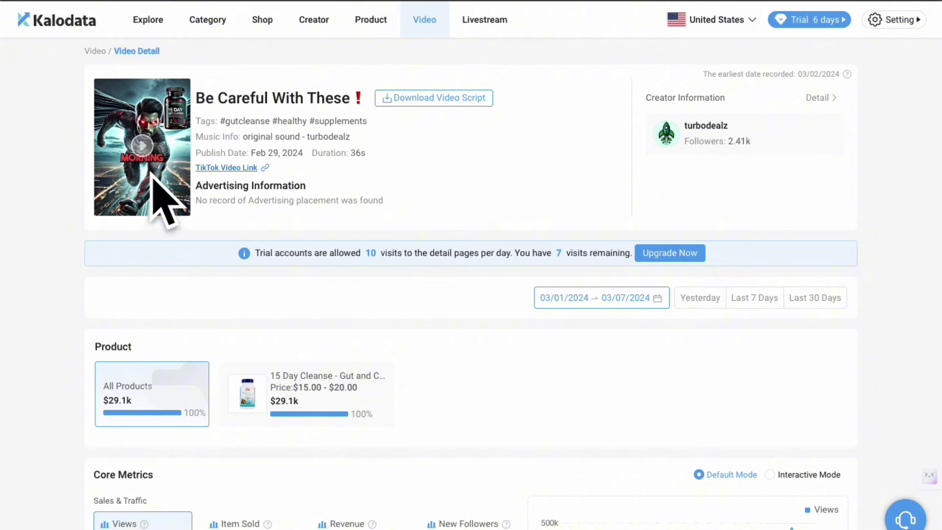
scroll(471, 281, down, 1)
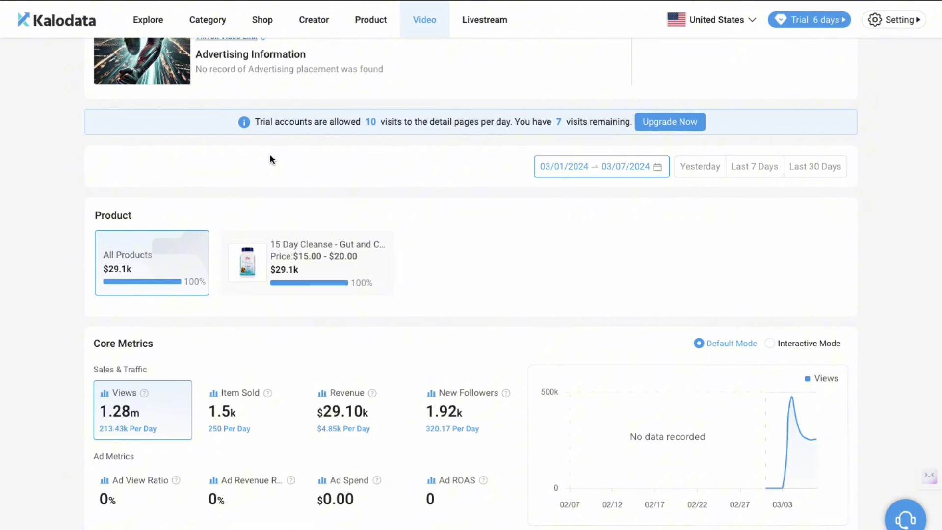
scroll(572, 211, up, 3)
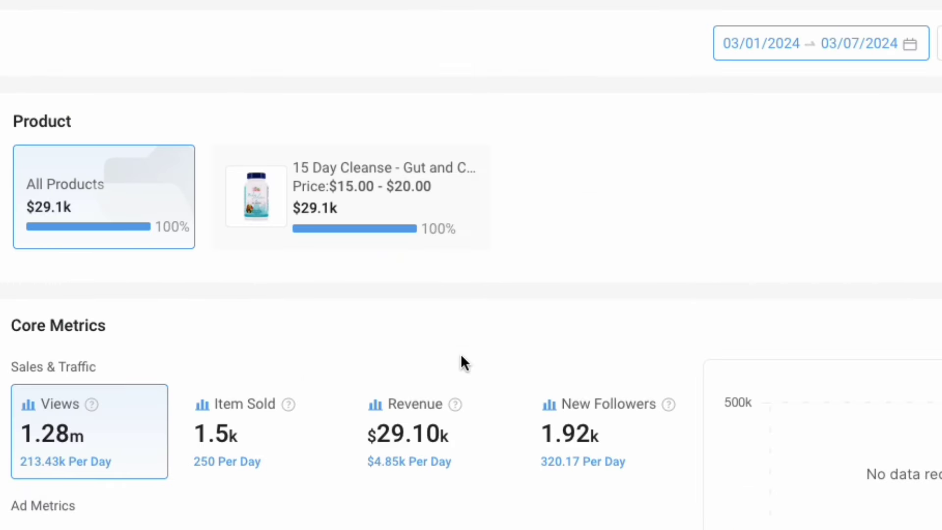
scroll(467, 442, down, 1)
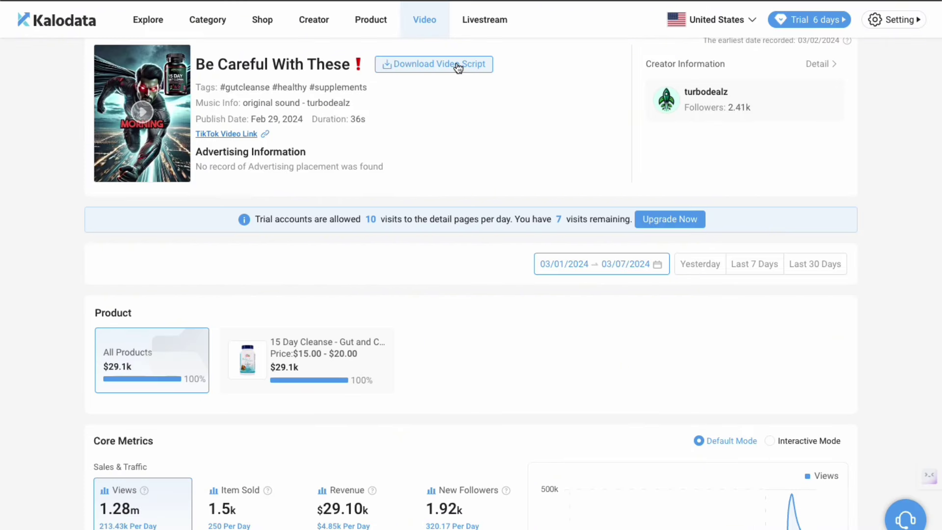
click(458, 65)
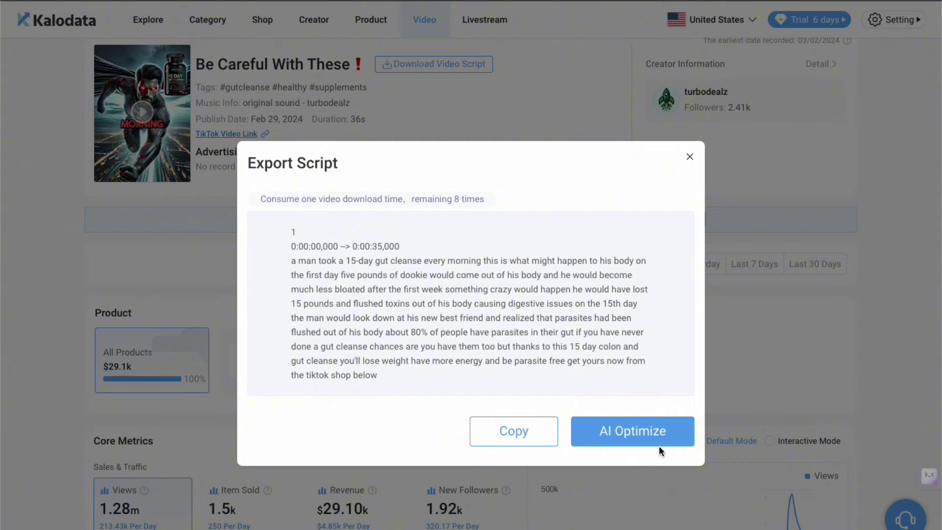
click(292, 263)
drag(293, 262, 456, 382)
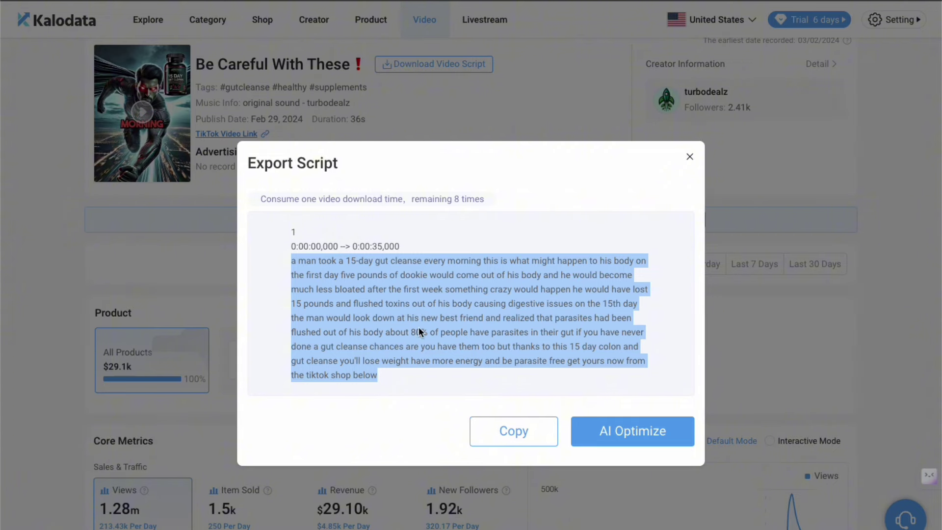
click(447, 371)
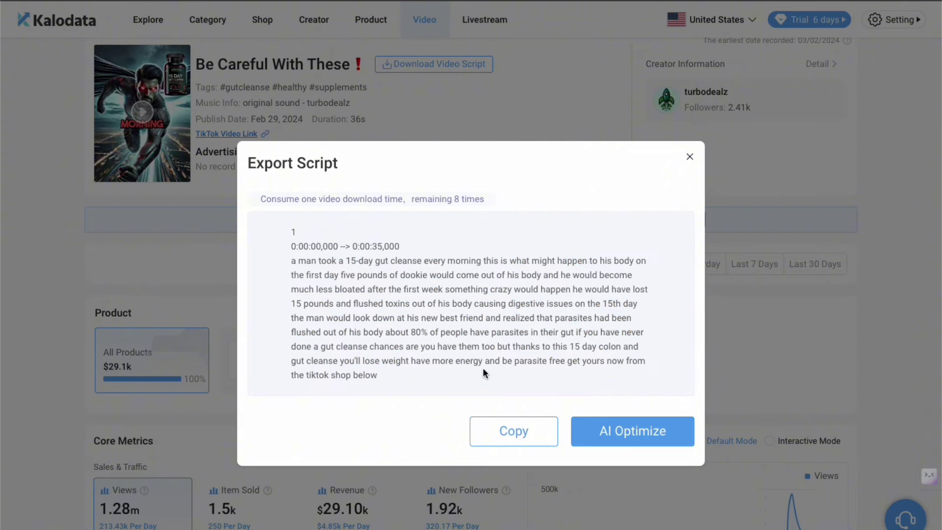
Step: Ask the AI optimizer to break the attached script into a hook, body & call to action
click(650, 441)
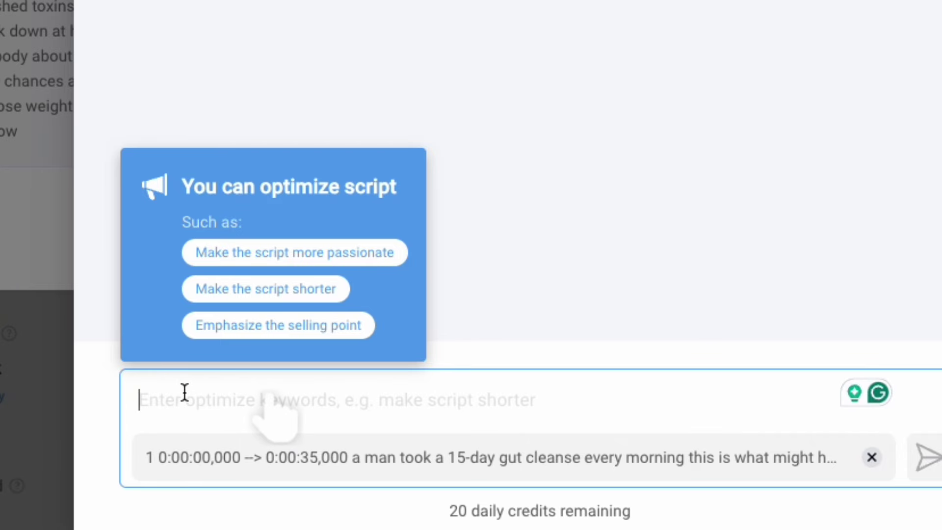
text(Please )
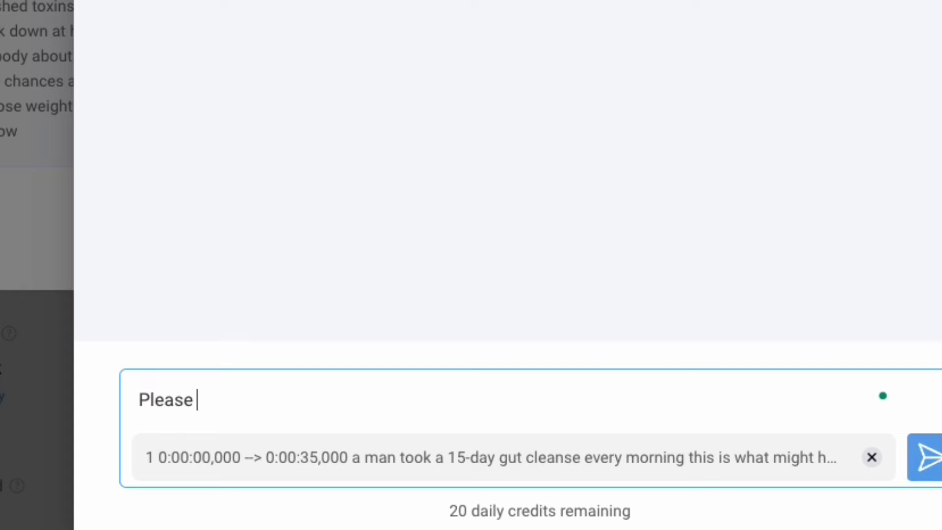
text(break thi)
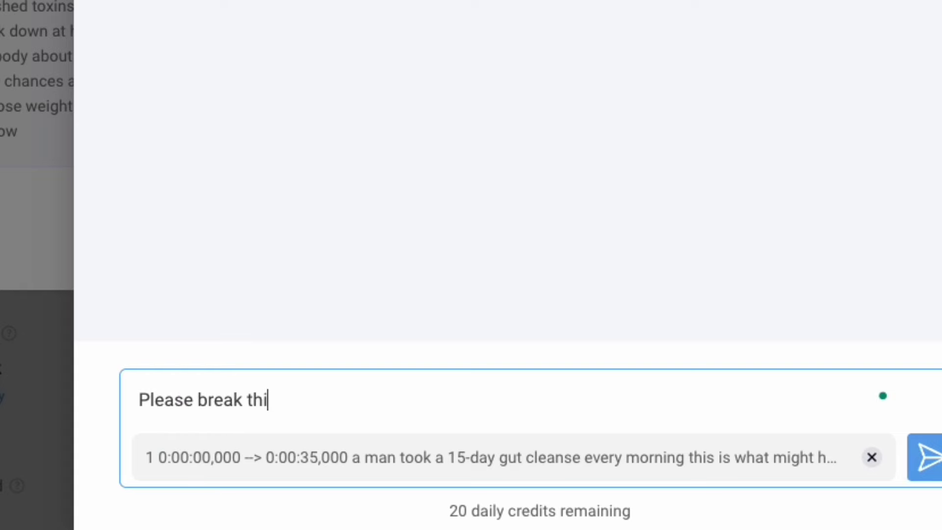
text(s script doewn)
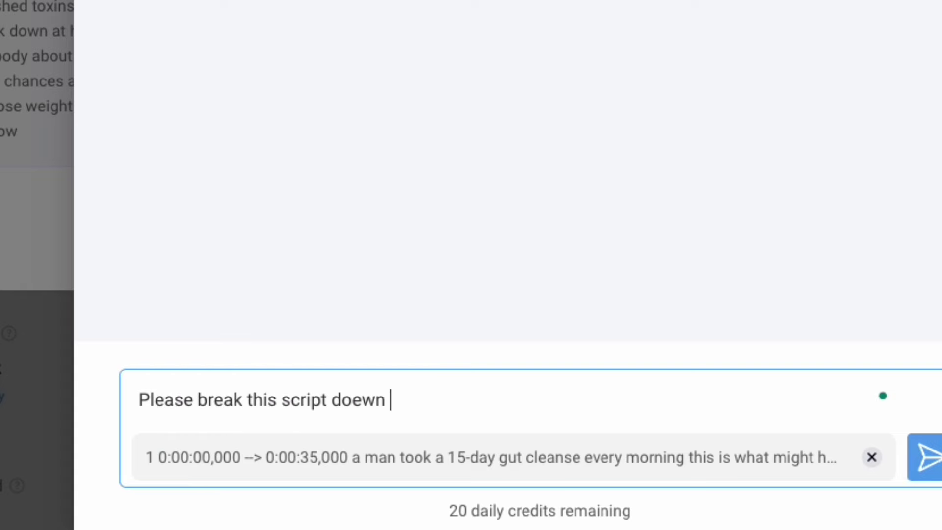
key(BackSpace)
key(BackSpace)
key(BackSpace)
key(BackSpace)
text(wn into a h)
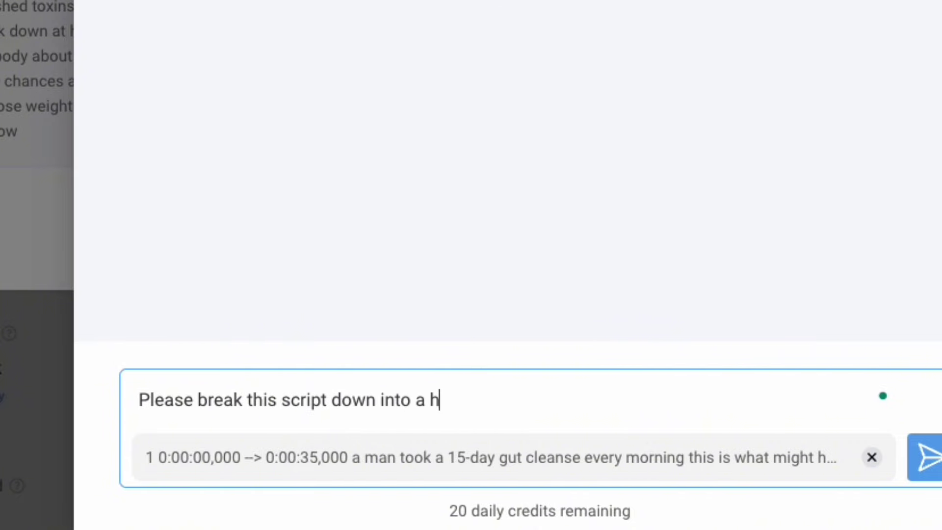
text(ook, boo)
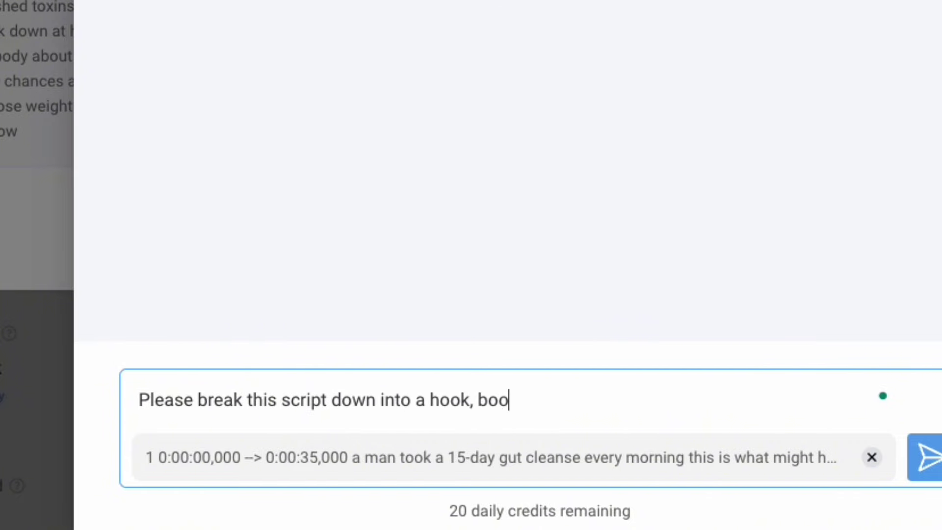
key(BackSpace)
text(dy & call to act)
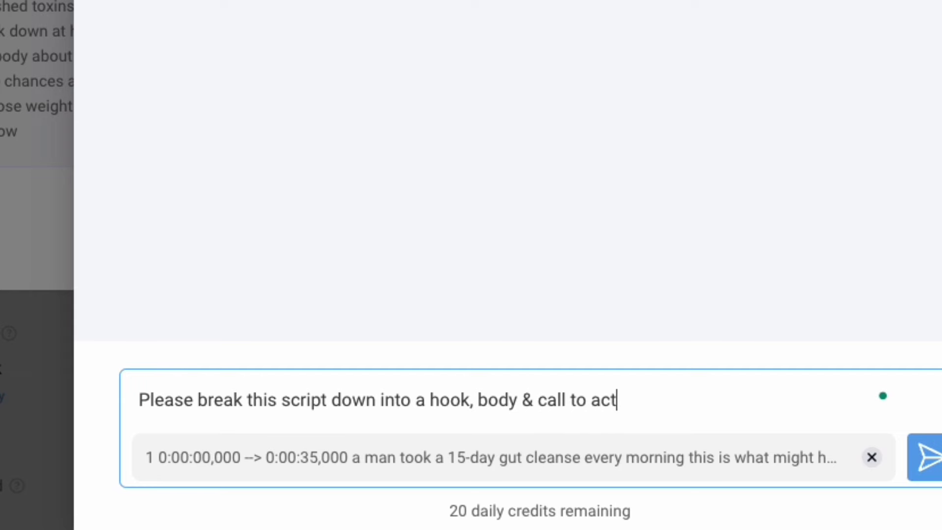
text(ion)
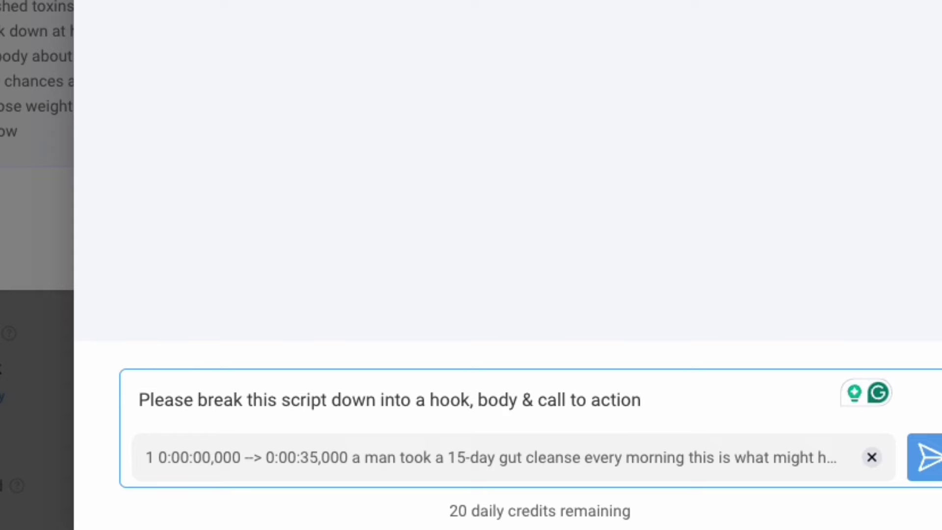
Step: Send the request, read the Hook/Body/Call to Action reply, and close the Kalo AI chat
click(935, 469)
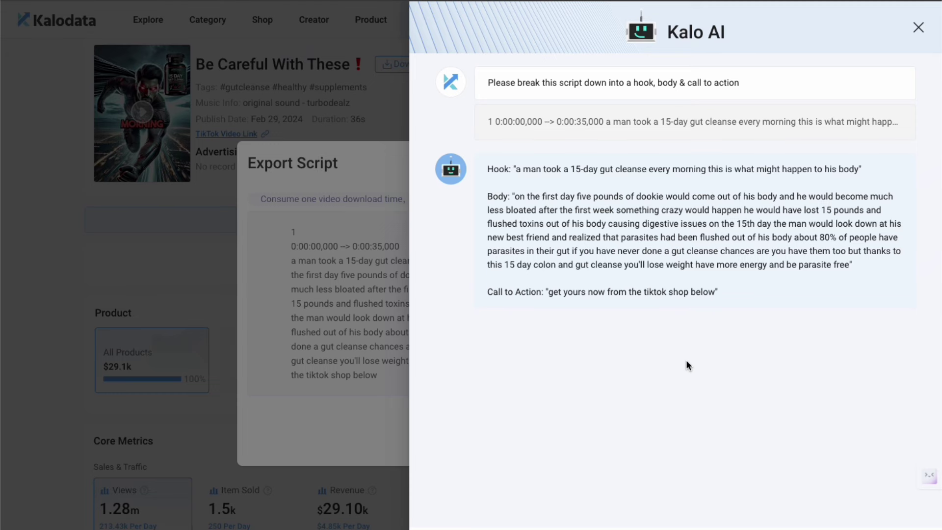
mouse_move(680, 270)
click(920, 29)
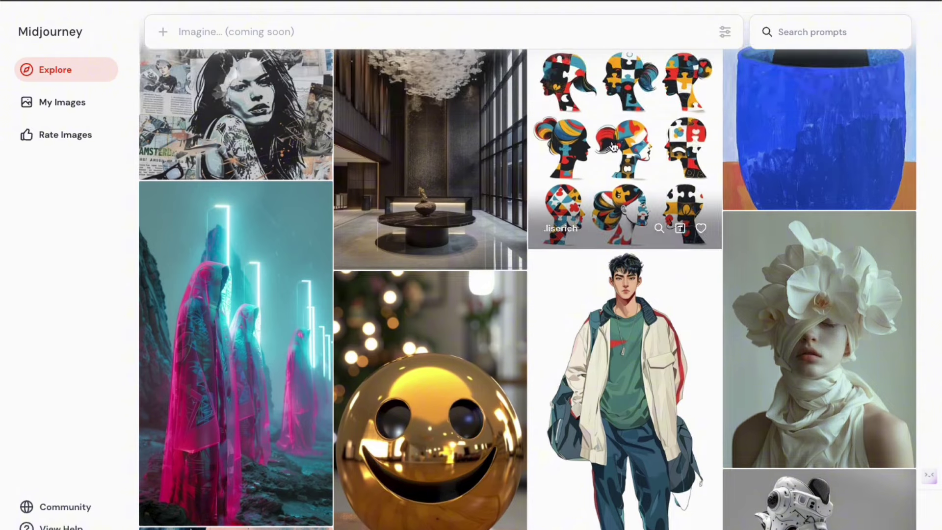
scroll(613, 146, down, 10)
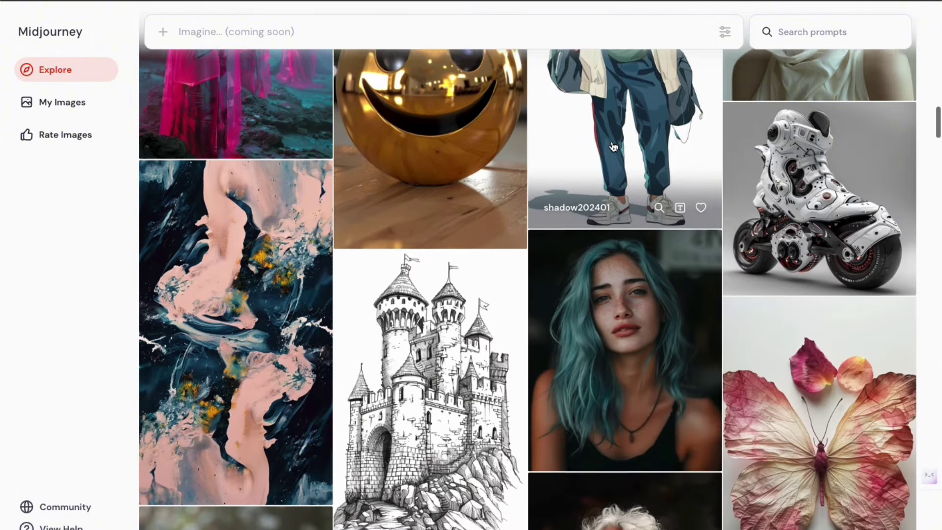
scroll(612, 146, down, 1)
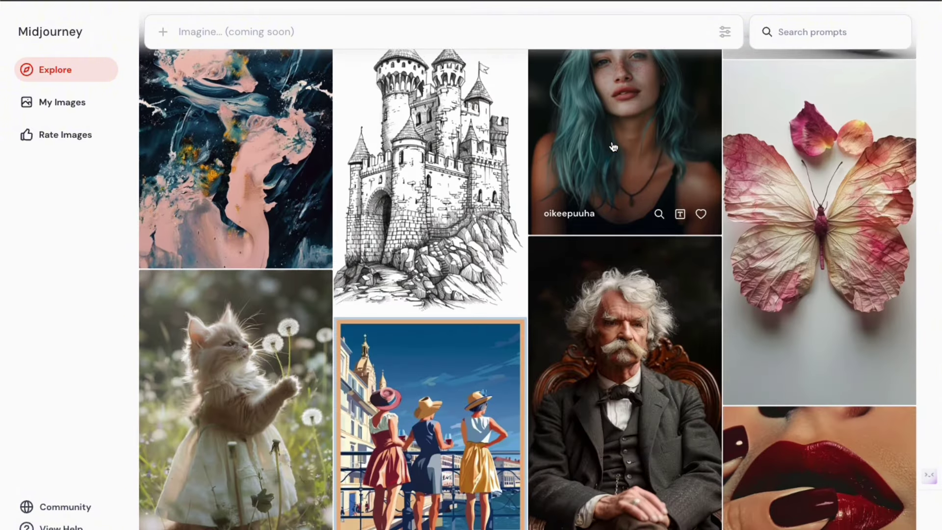
scroll(613, 146, up, 8)
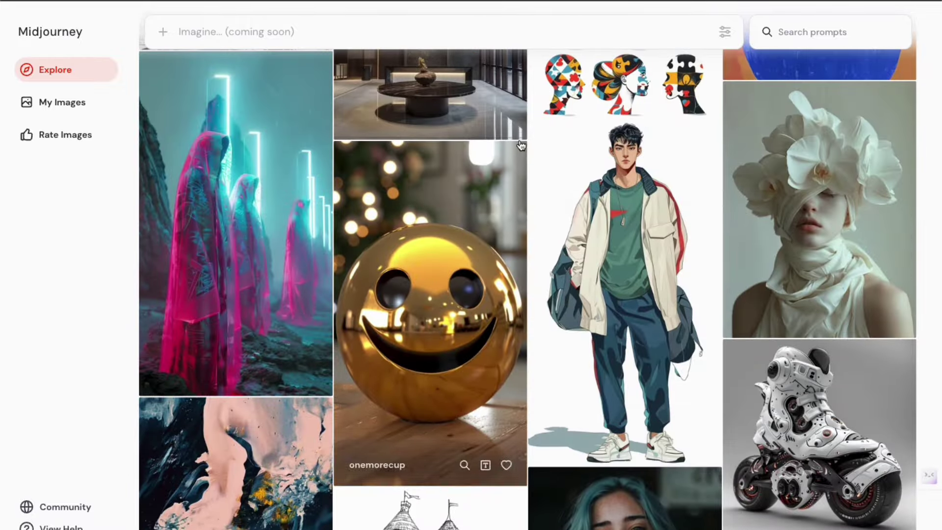
scroll(589, 160, down, 8)
scroll(588, 160, down, 12)
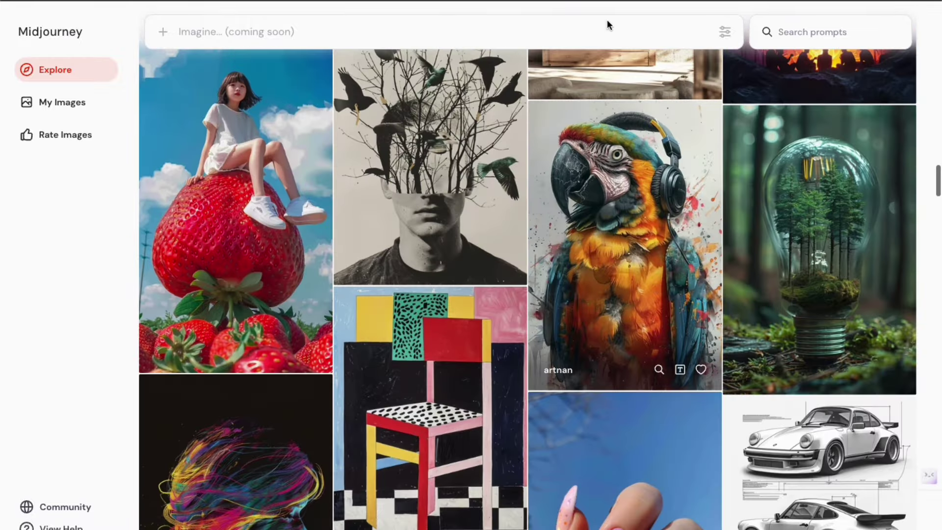
Step: Scroll the Midjourney Bot DM to the 11:04 ATM prompt and its four-image grid
click(613, 5)
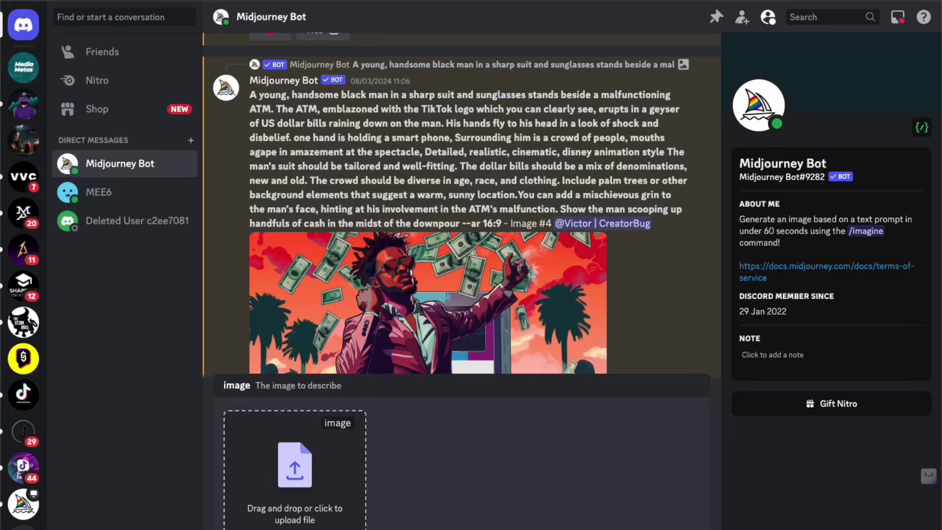
scroll(594, 270, up, 3)
scroll(594, 269, up, 8)
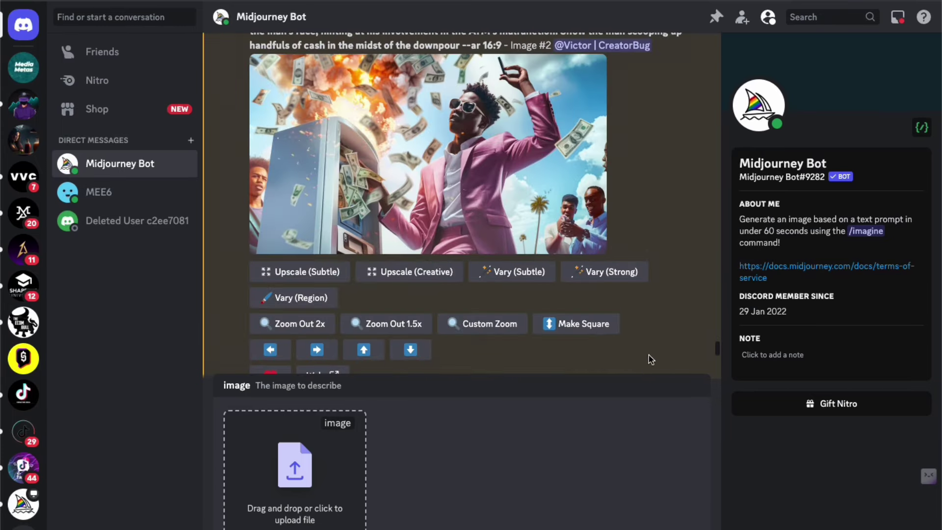
scroll(570, 317, down, 5)
scroll(570, 313, up, 5)
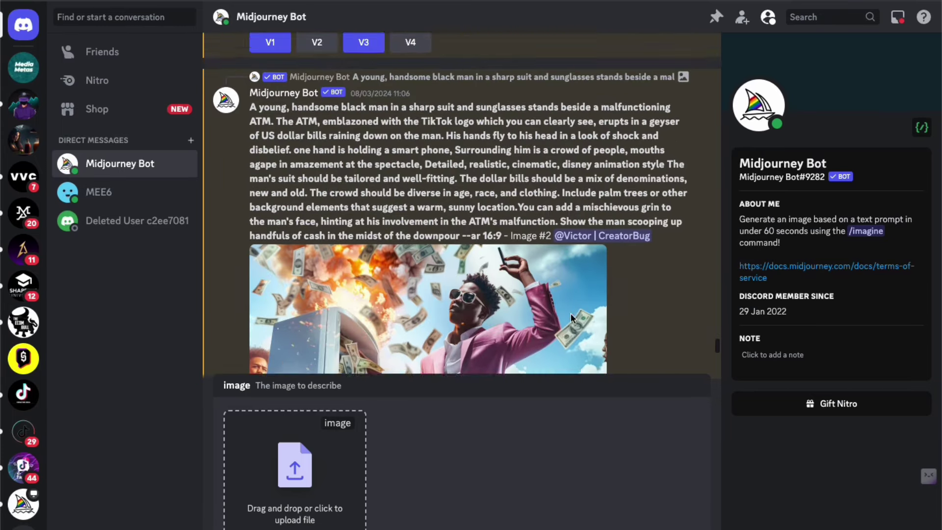
scroll(577, 309, down, 5)
scroll(578, 307, down, 1)
scroll(579, 308, up, 6)
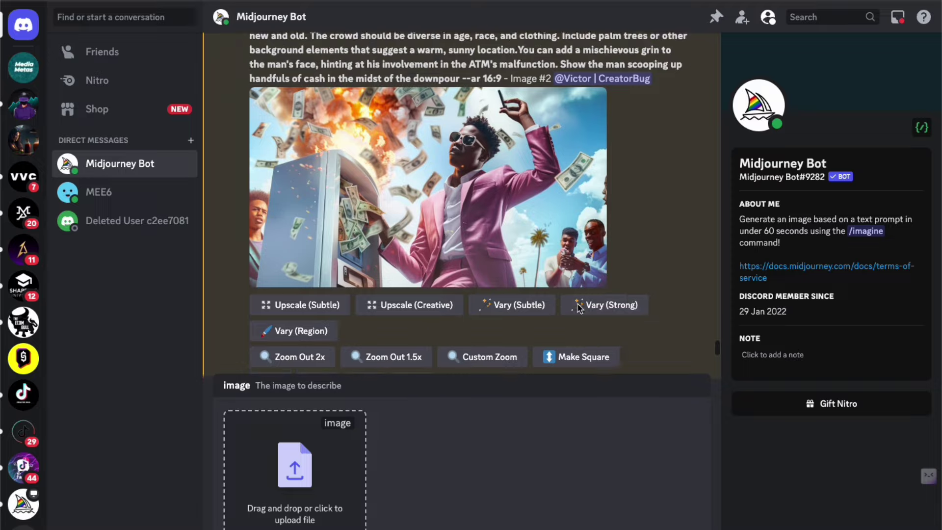
scroll(579, 308, down, 10)
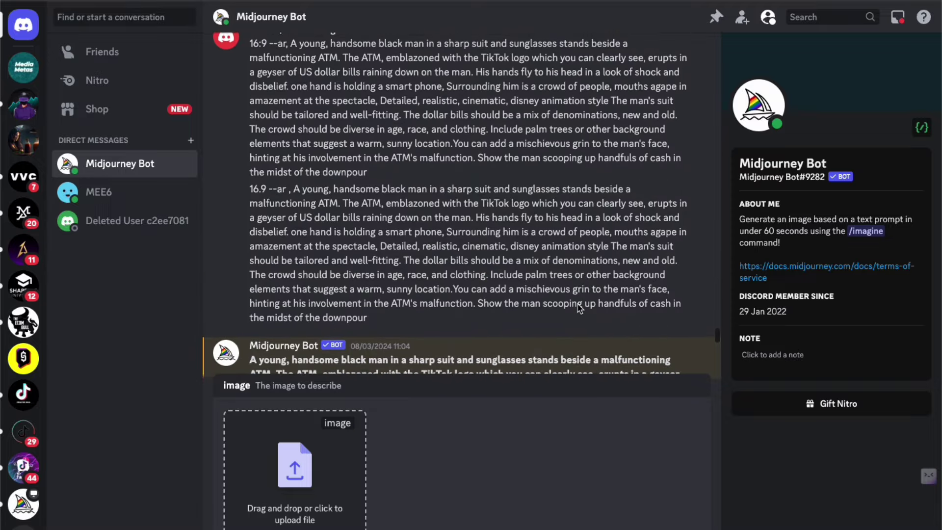
scroll(579, 308, up, 3)
scroll(579, 308, down, 10)
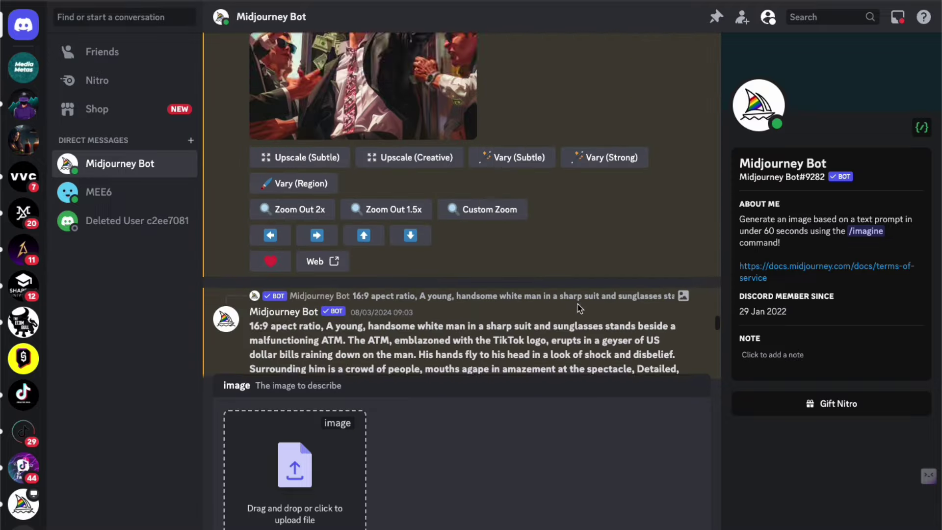
scroll(579, 308, up, 10)
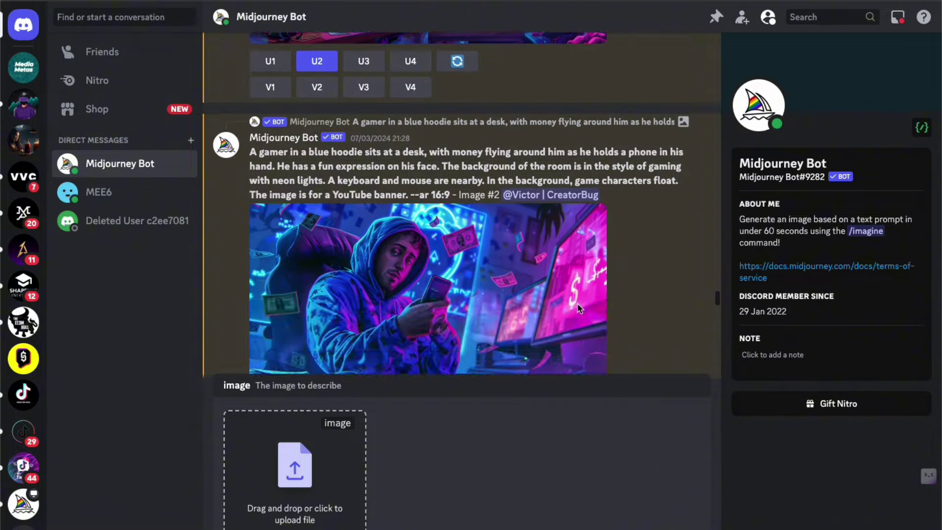
scroll(579, 308, up, 10)
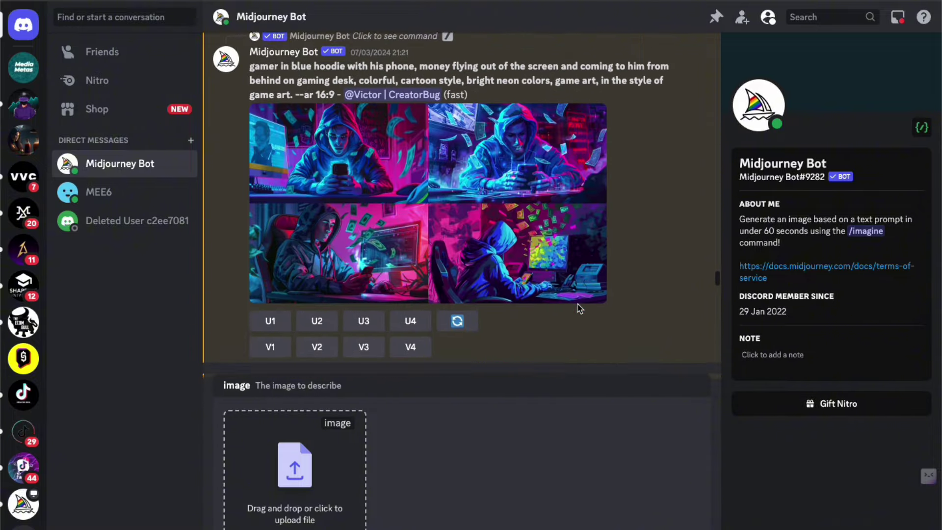
scroll(582, 309, down, 10)
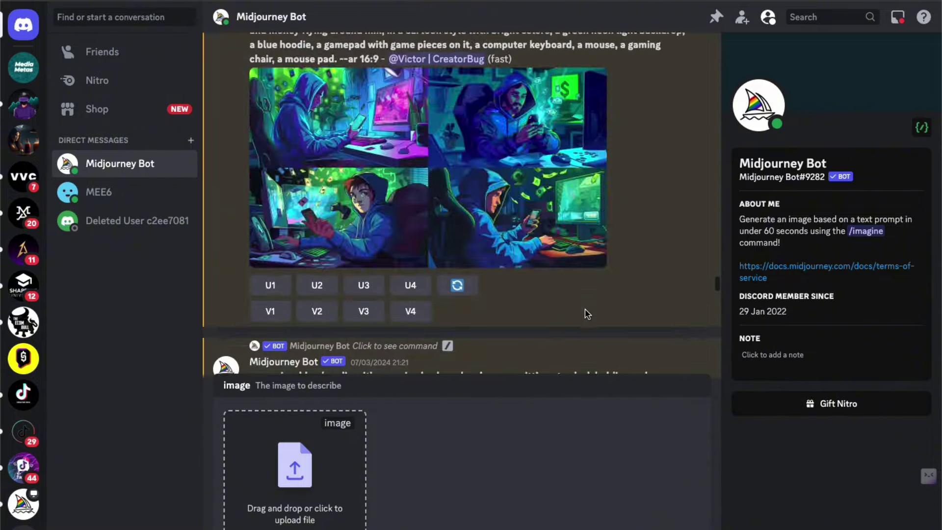
scroll(587, 314, down, 10)
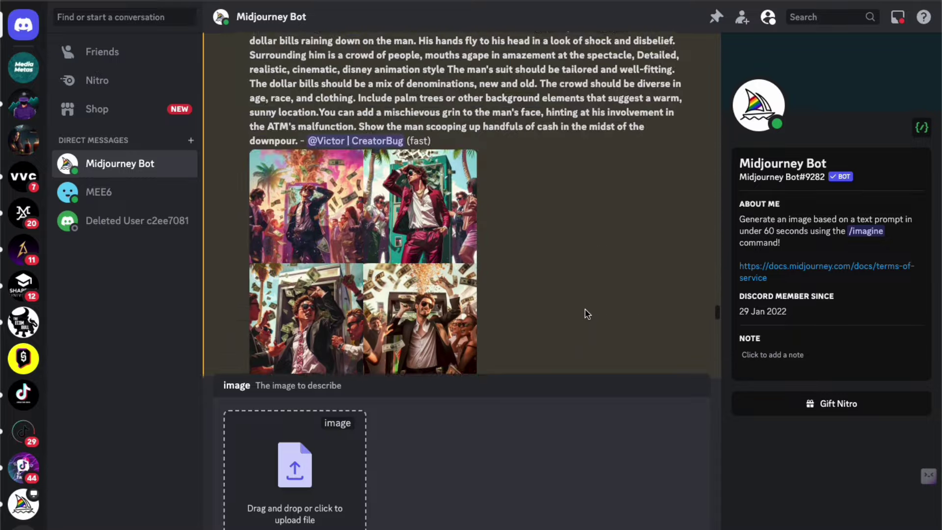
scroll(587, 314, down, 10)
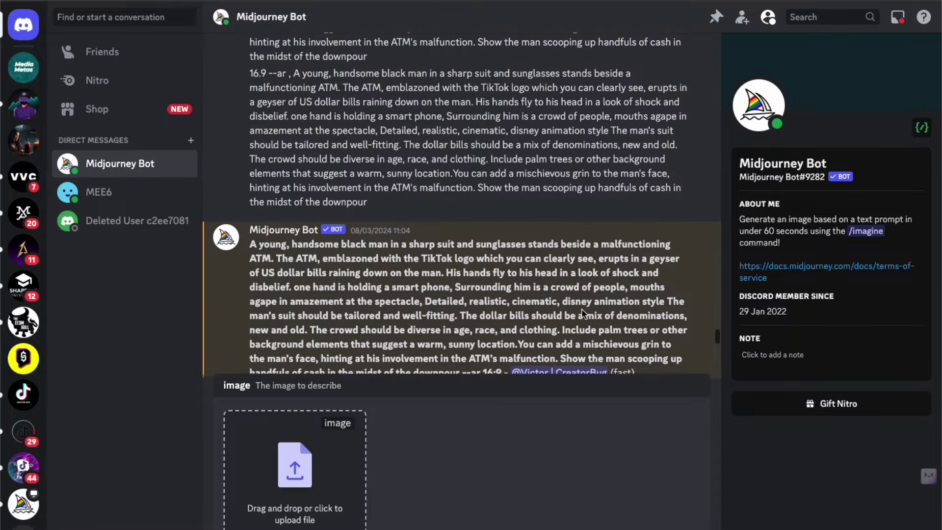
scroll(580, 308, down, 3)
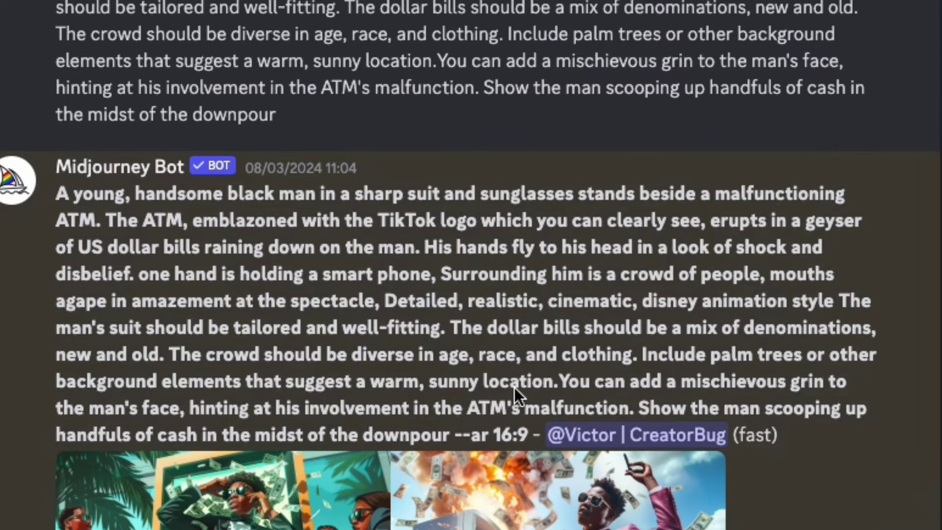
Step: Highlight the ATM prompt wording through the TikTok logo phrase, then clear the selection
drag(167, 89, 424, 107)
drag(424, 212, 477, 221)
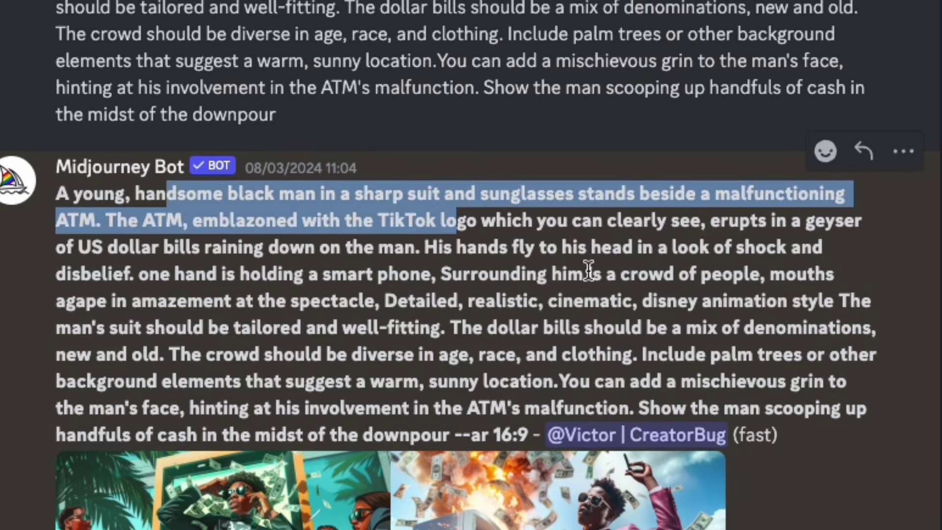
click(591, 273)
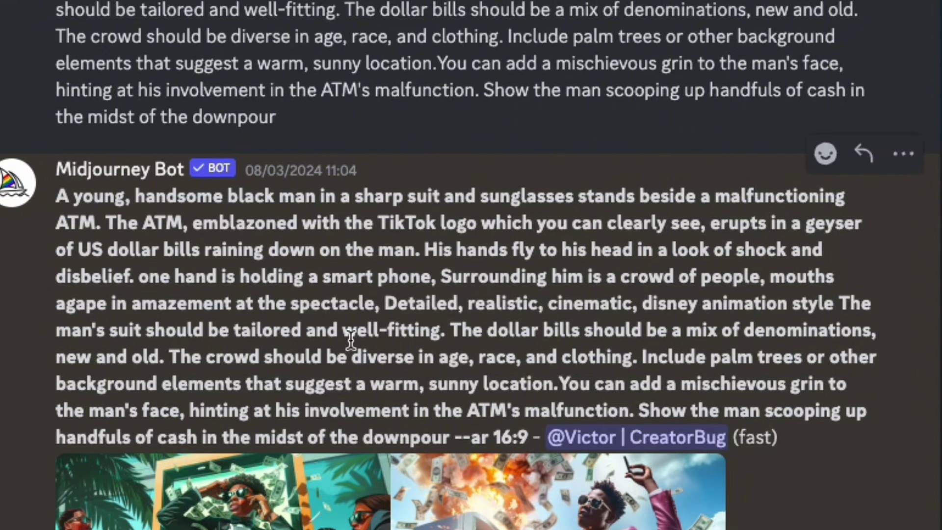
Step: Scroll to the upscaled Image #2 of the man in a pink suit beside the ATM
scroll(370, 324, down, 2)
scroll(371, 326, up, 1)
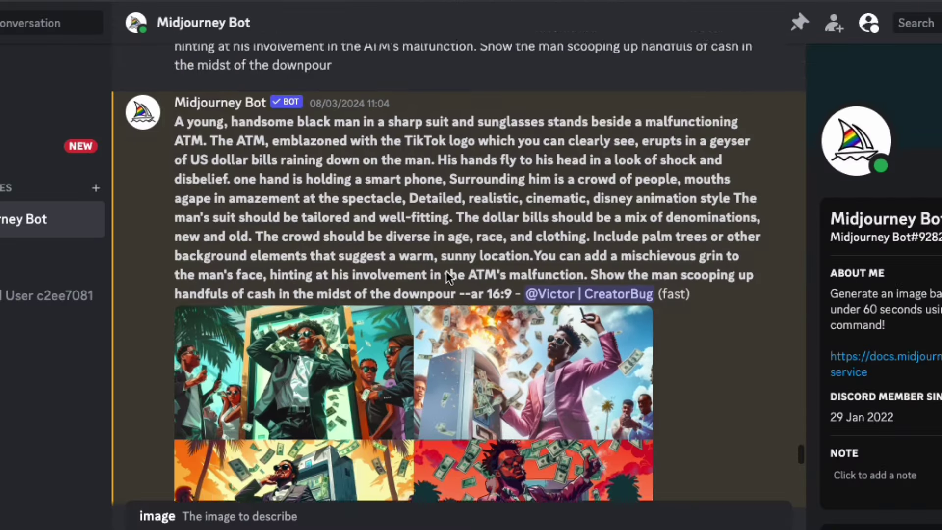
scroll(402, 275, down, 8)
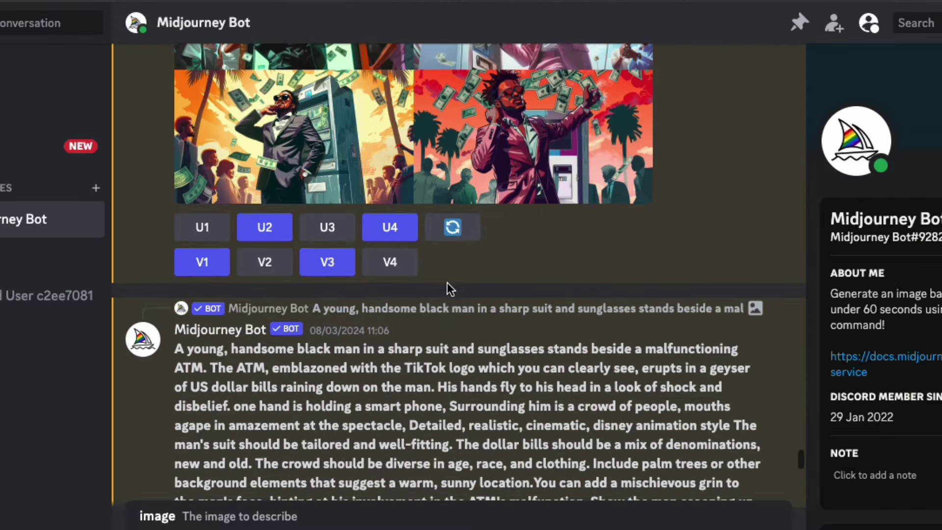
scroll(448, 283, down, 7)
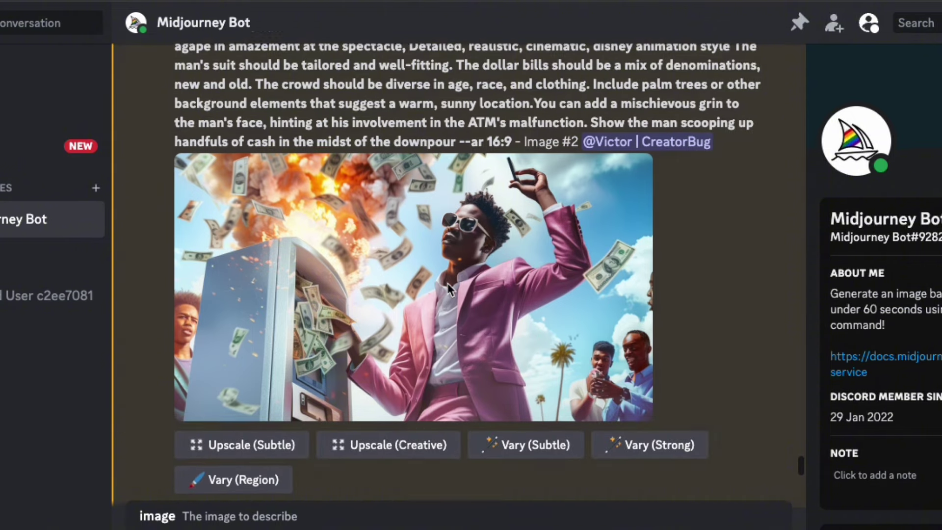
scroll(449, 290, down, 1)
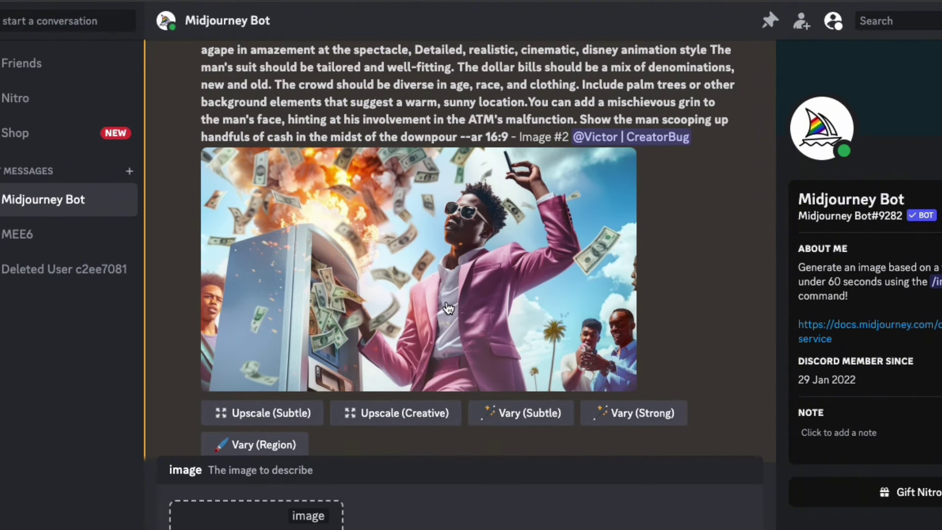
scroll(447, 305, up, 1)
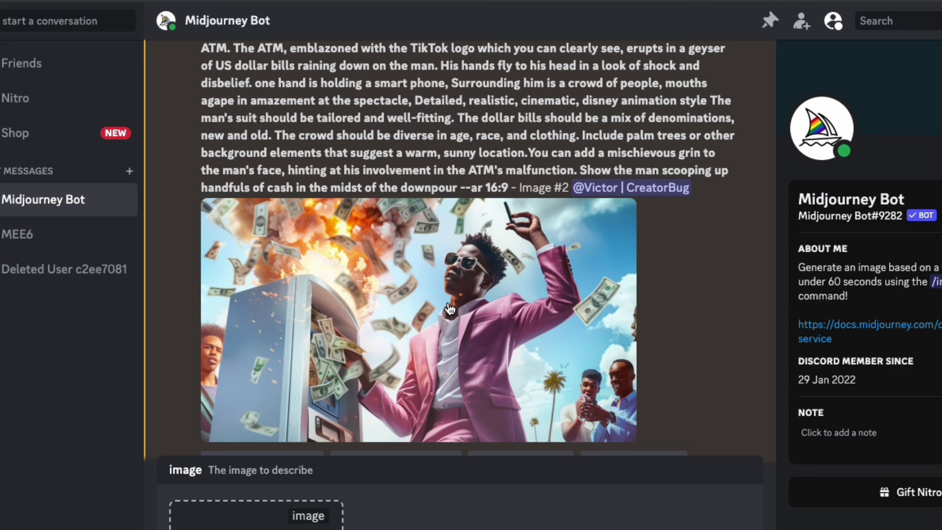
scroll(450, 310, up, 3)
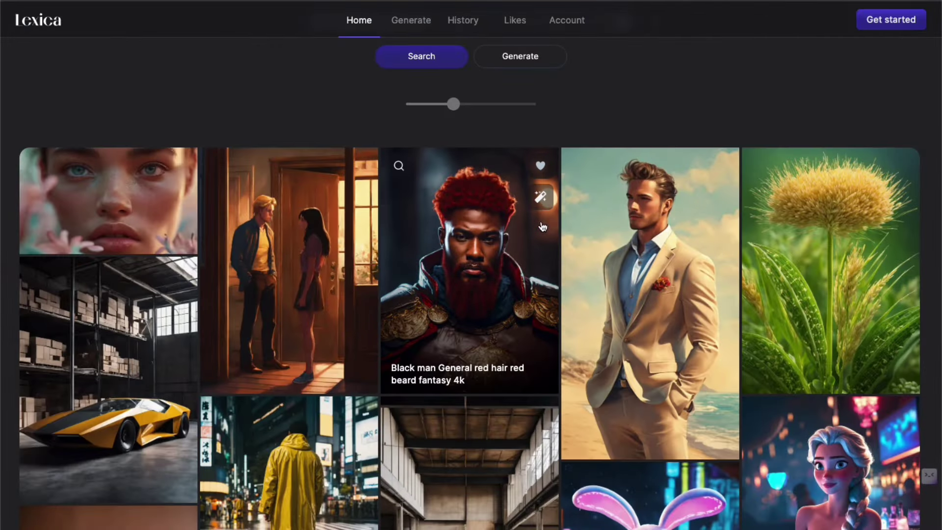
scroll(537, 218, down, 2)
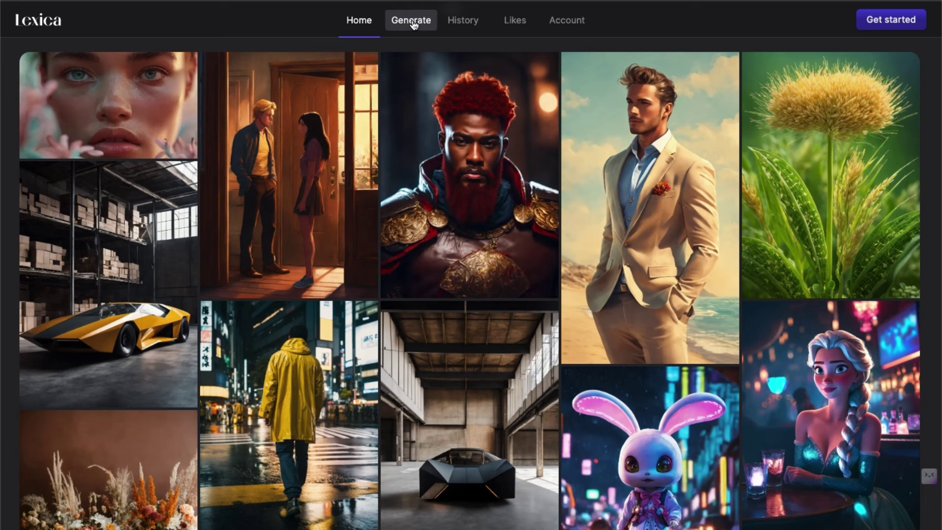
click(437, 29)
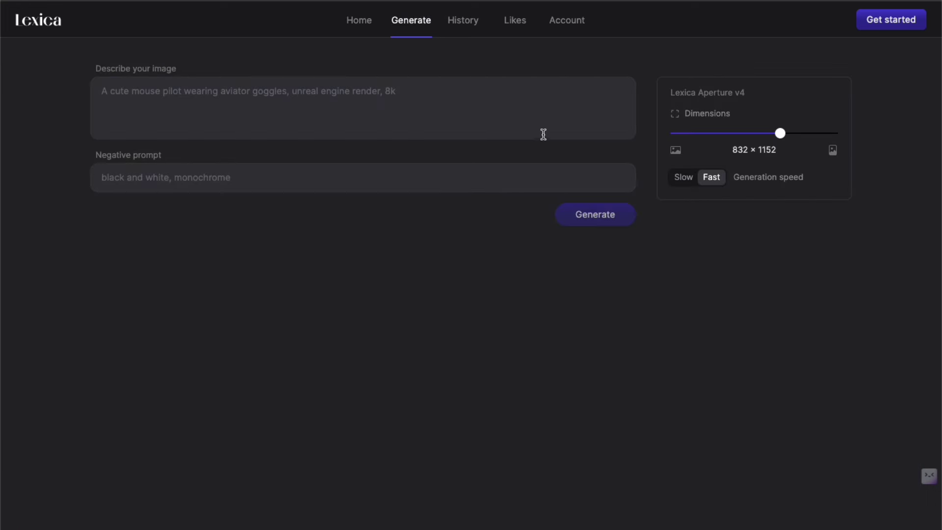
click(363, 29)
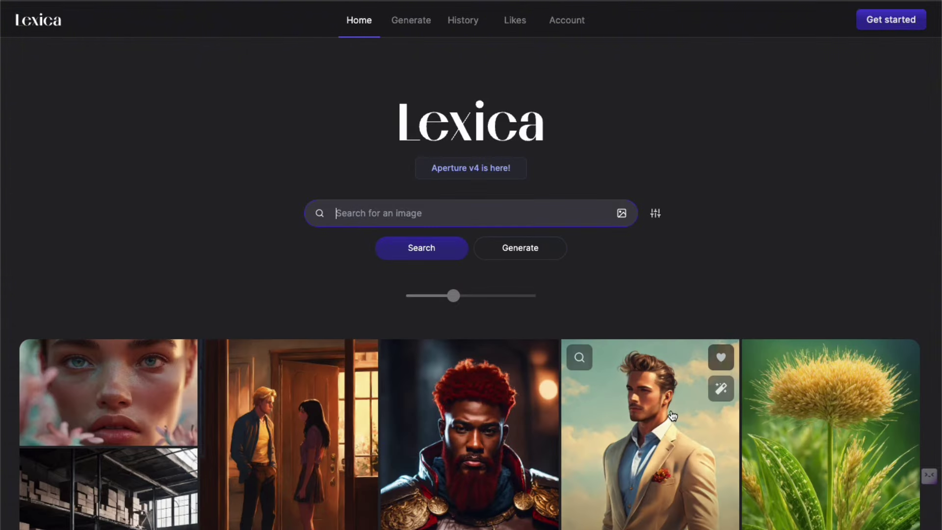
scroll(587, 357, down, 10)
scroll(588, 357, down, 15)
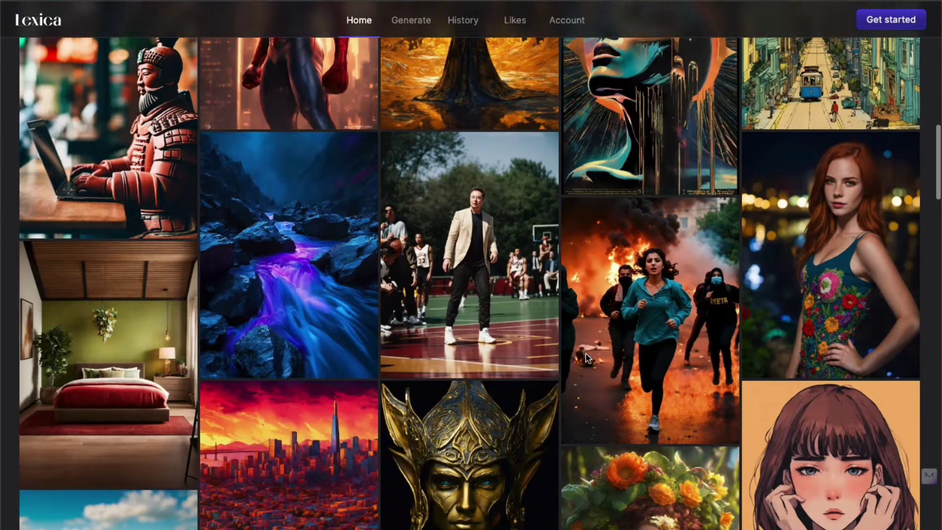
scroll(585, 352, down, 5)
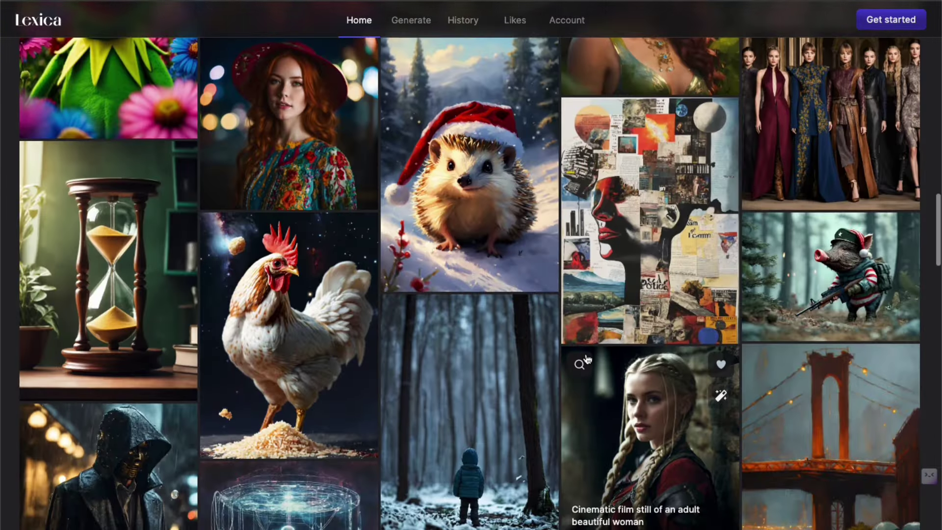
scroll(584, 371, down, 7)
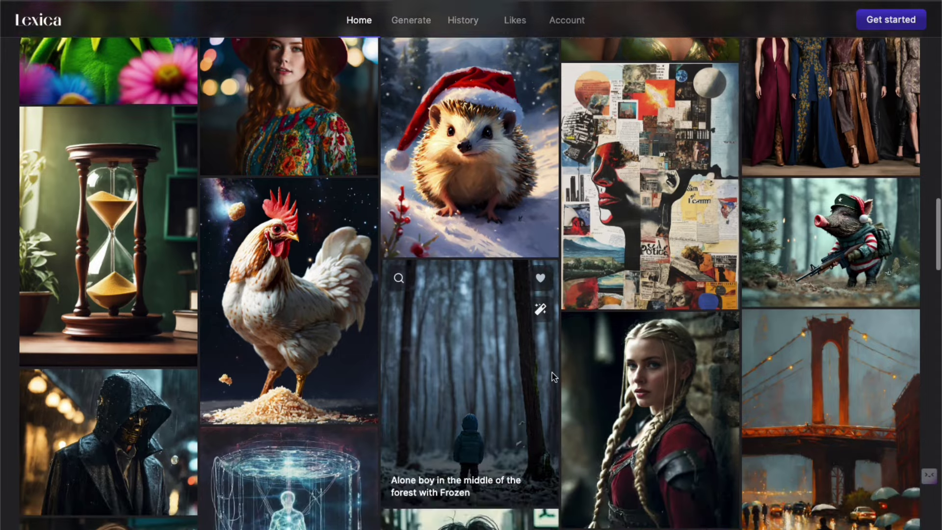
scroll(563, 376, down, 6)
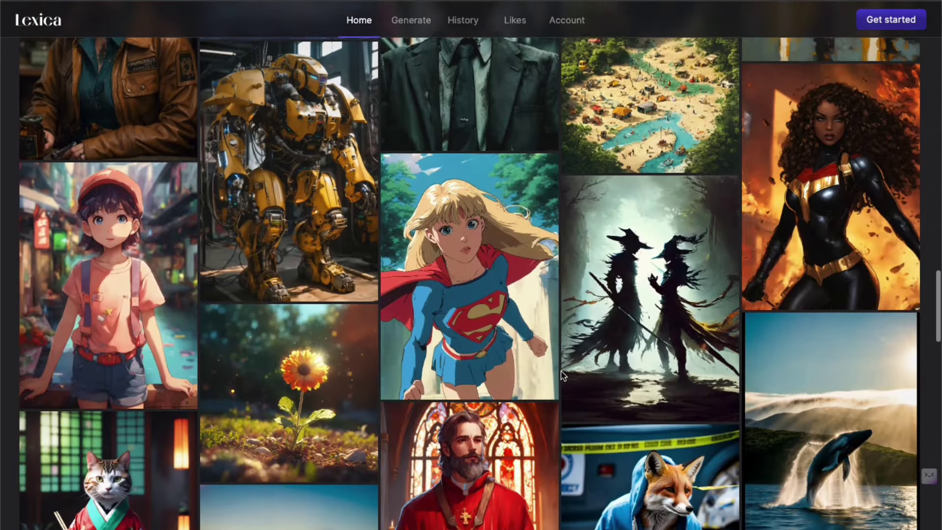
scroll(564, 375, up, 15)
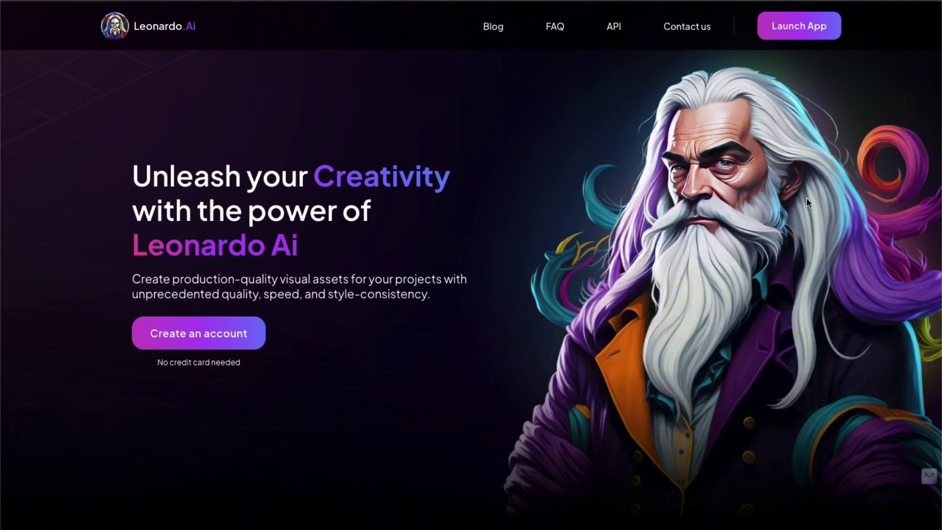
scroll(794, 201, down, 15)
scroll(795, 201, down, 15)
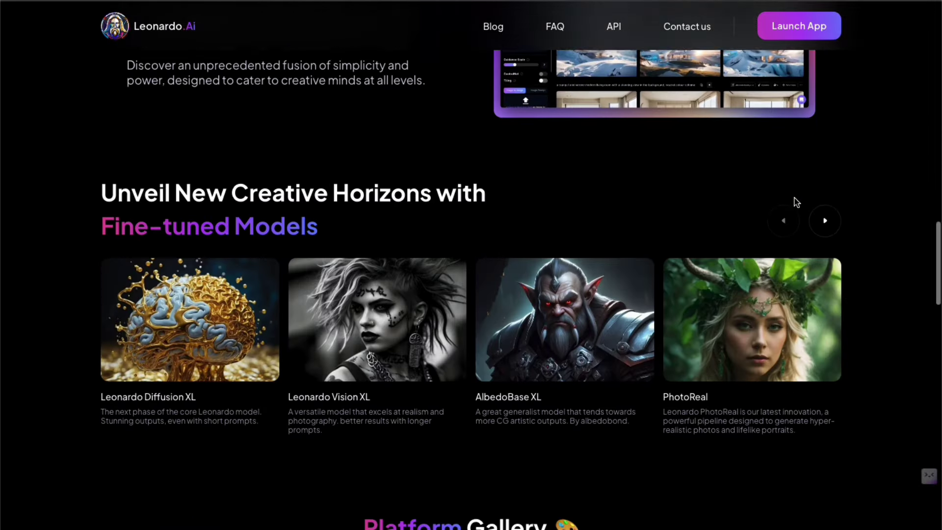
scroll(796, 200, down, 1)
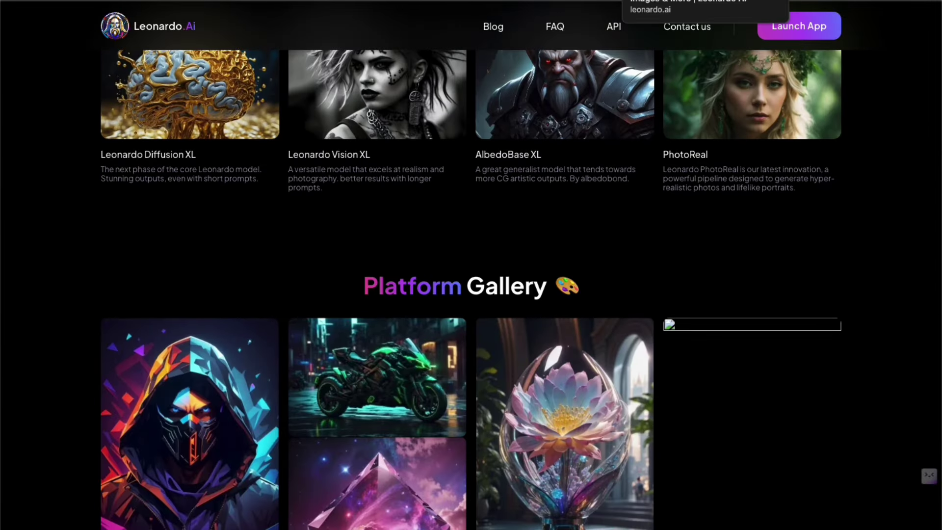
scroll(675, 139, up, 20)
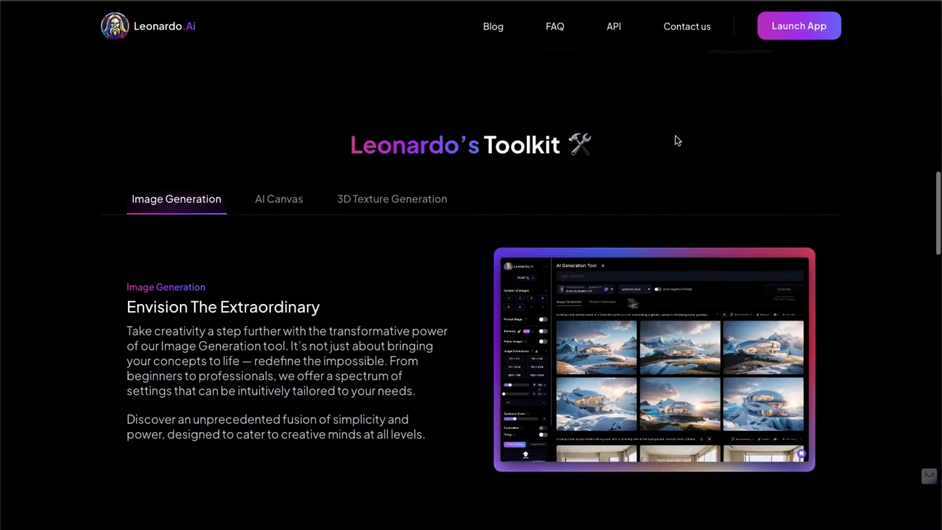
scroll(697, 130, up, 15)
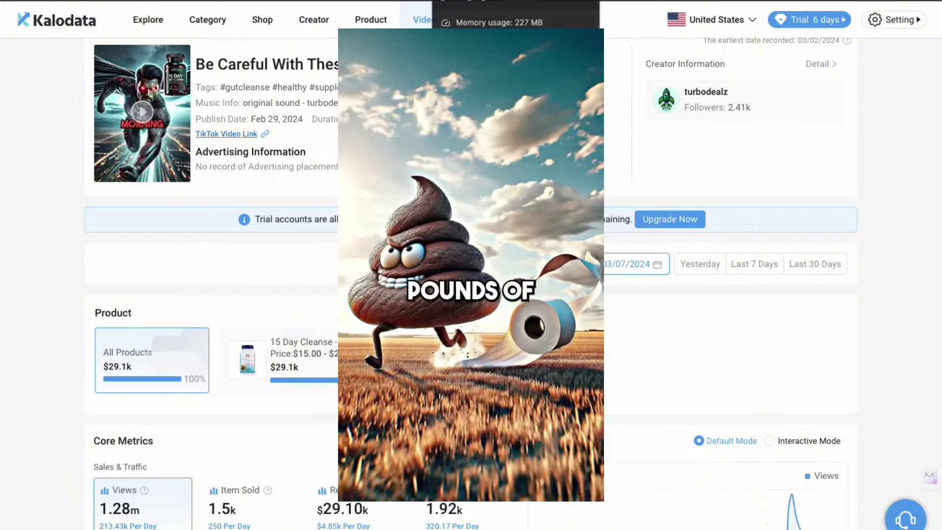
scroll(471, 275, down, 1)
scroll(471, 275, up, 2)
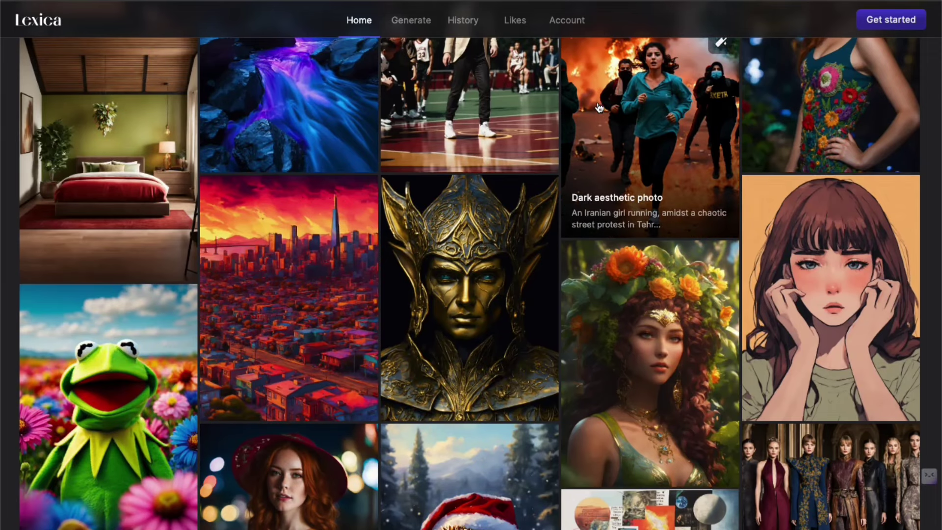
scroll(596, 81, up, 3)
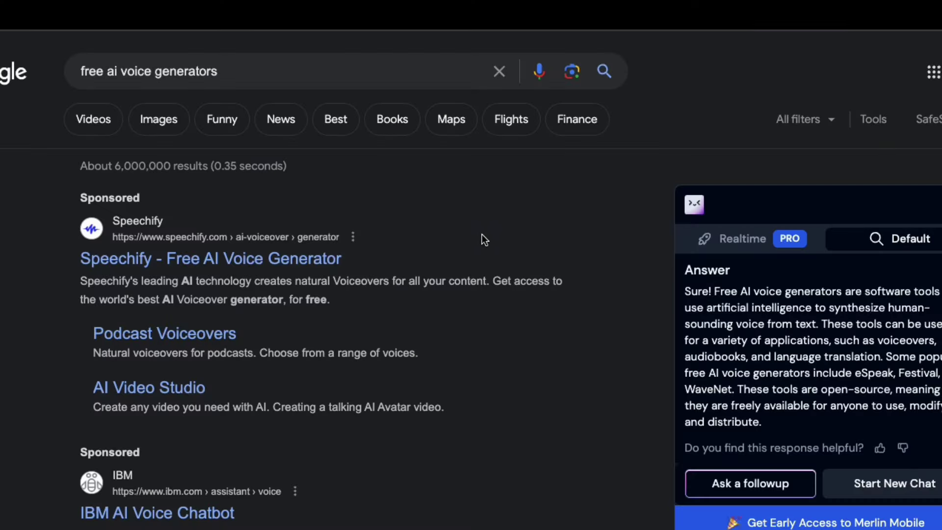
Step: Scroll through the Google results for free AI voice generators
scroll(508, 236, down, 6)
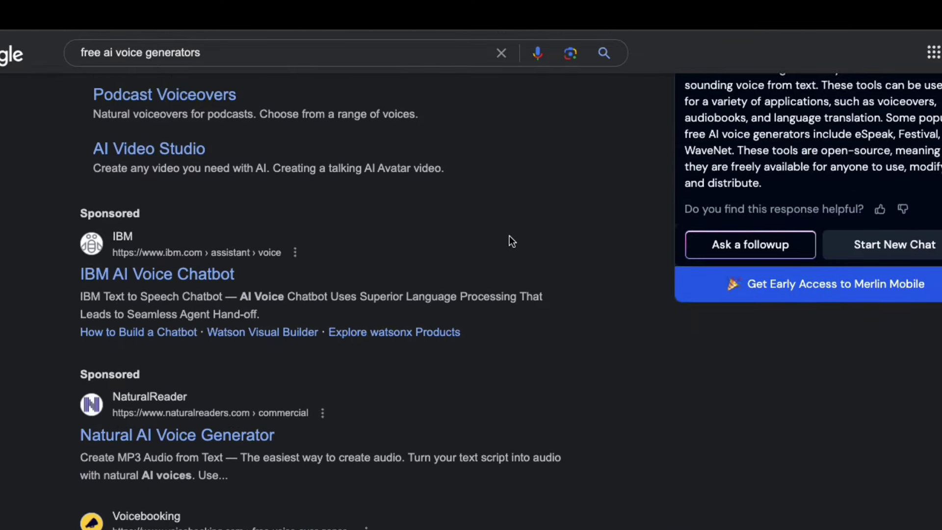
scroll(509, 236, down, 4)
scroll(510, 236, up, 7)
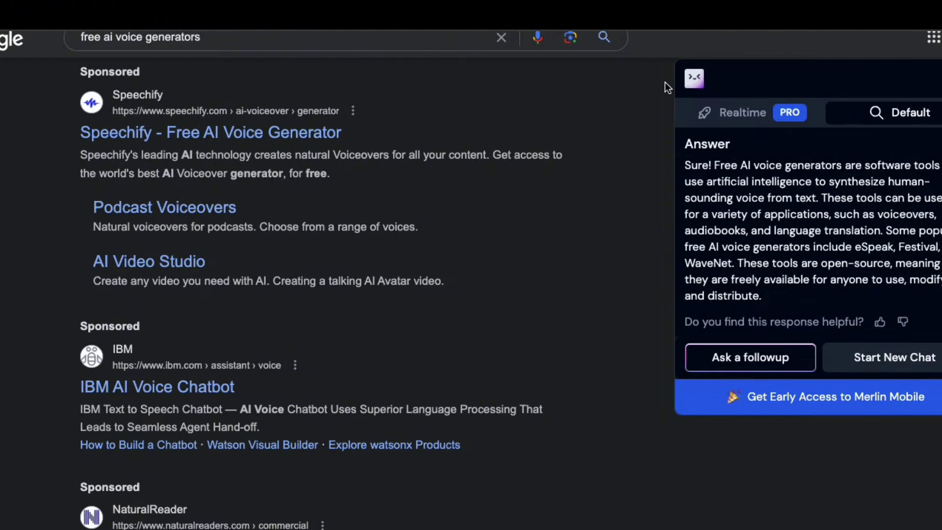
scroll(629, 111, up, 2)
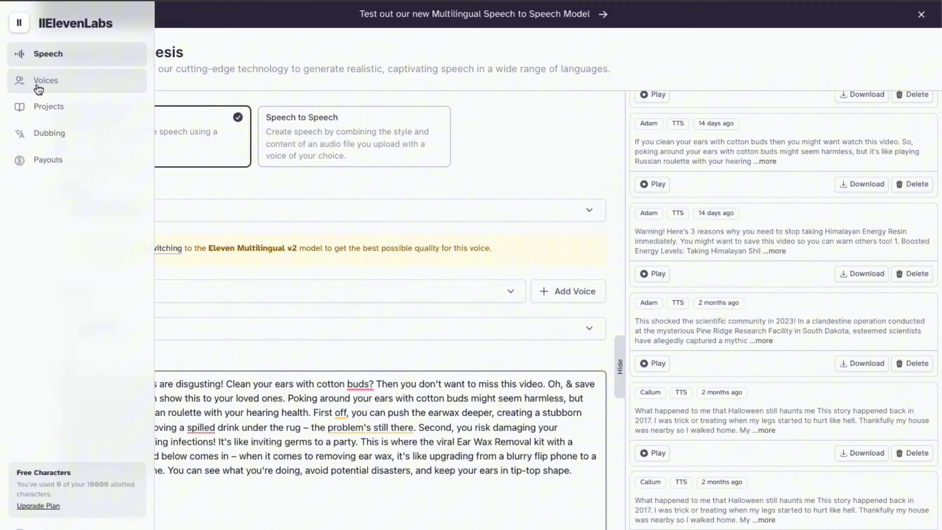
Step: Scroll through the ElevenLabs speech synthesis history list
scroll(773, 297, down, 5)
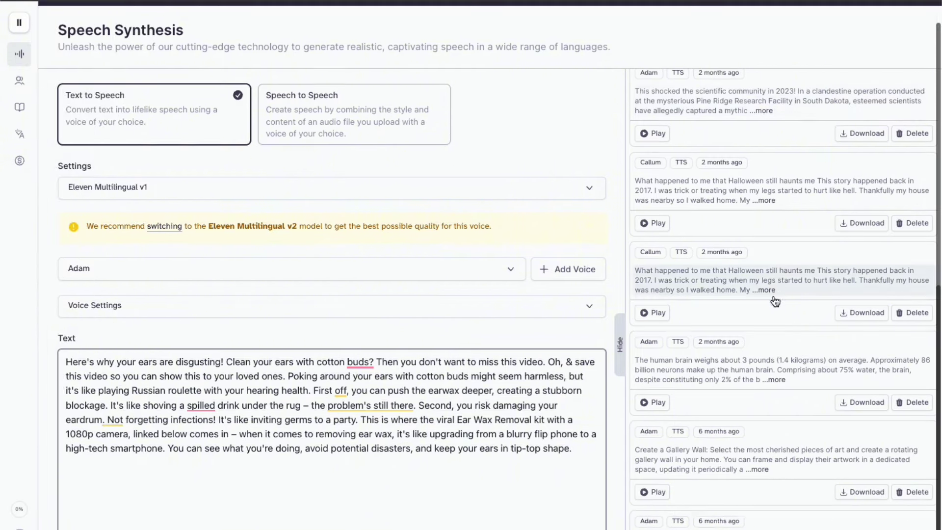
scroll(774, 300, up, 8)
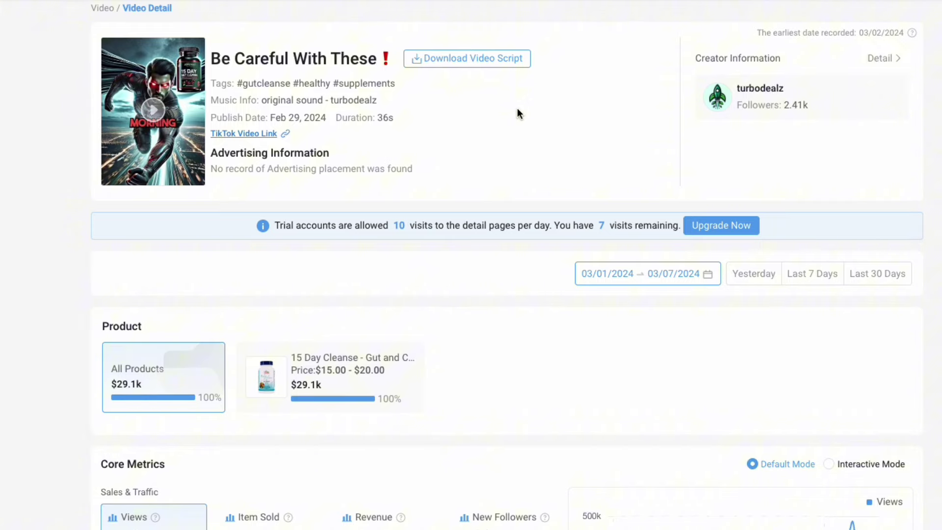
Step: Scroll down Kalodata's Video Detail page to review the rest of the video's metrics
scroll(517, 114, down, 1)
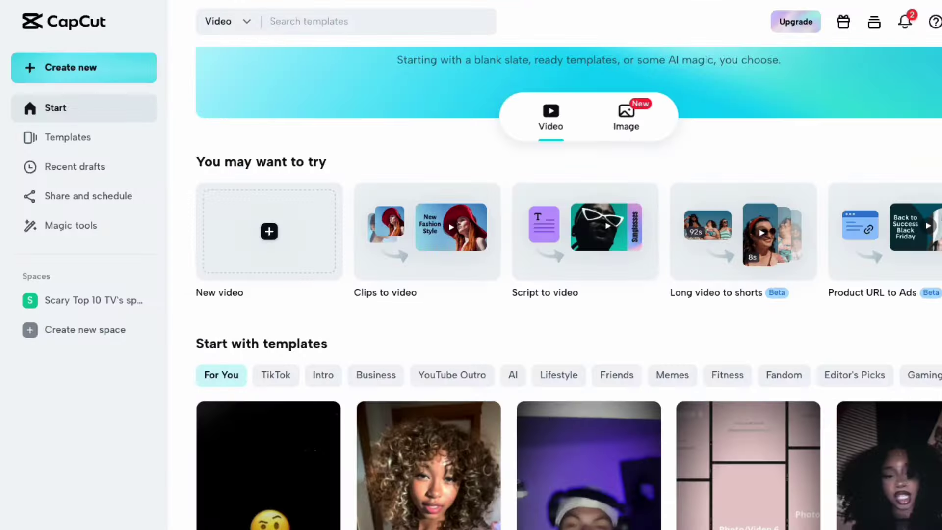
Step: Start a blank New video project in CapCut with a 9:16 canvas
click(273, 237)
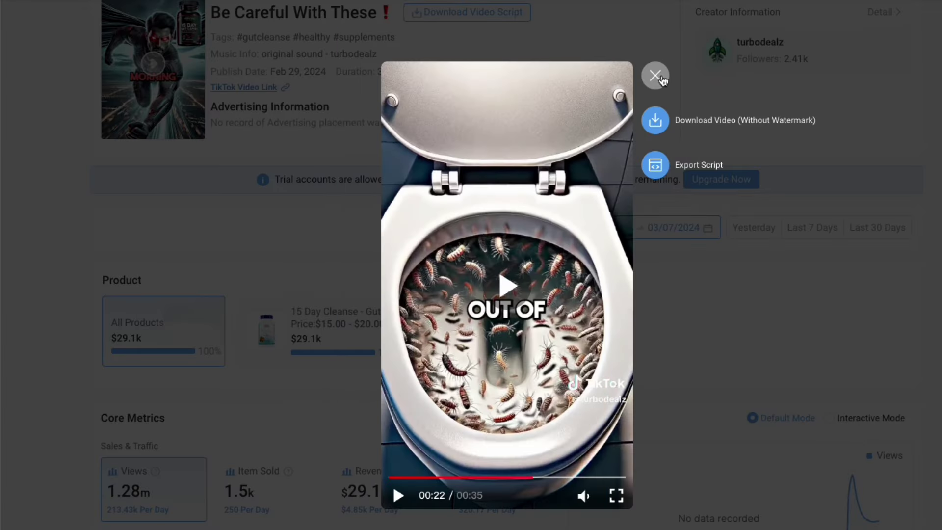
click(656, 76)
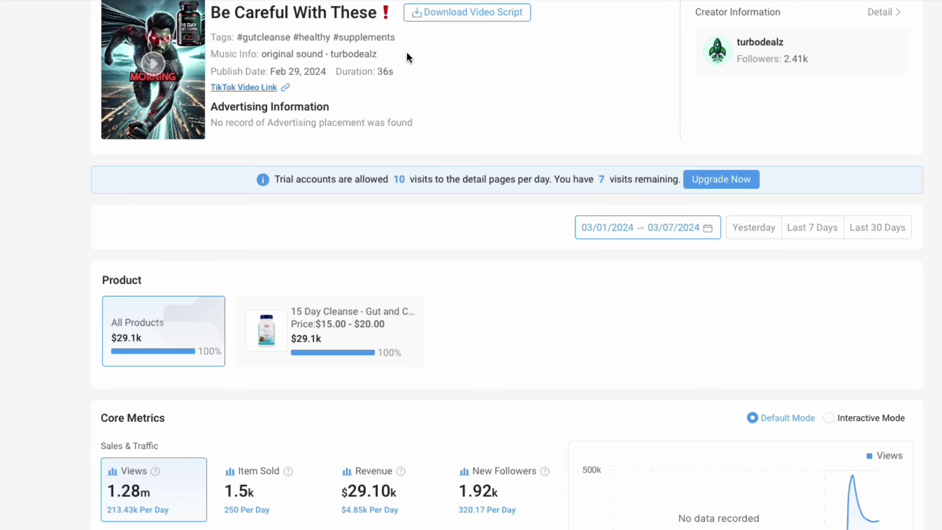
drag(381, 54, 399, 57)
click(328, 54)
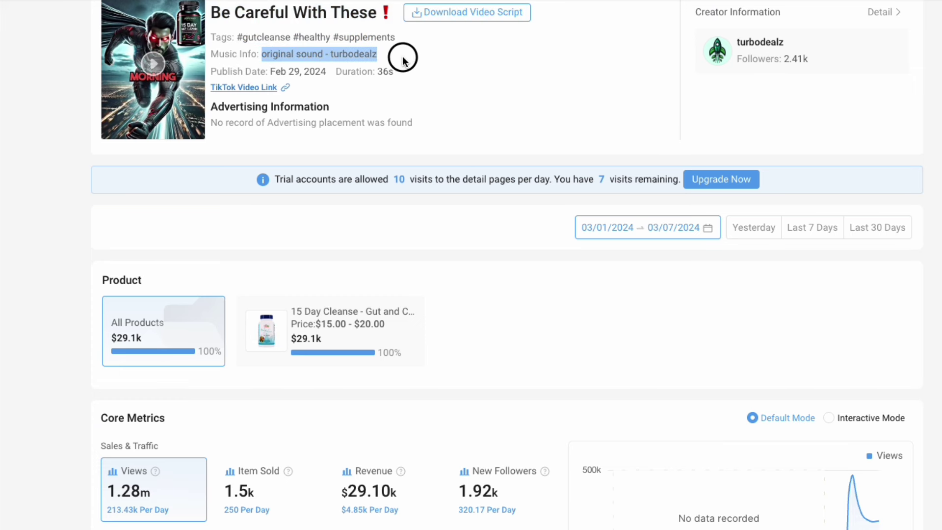
click(442, 57)
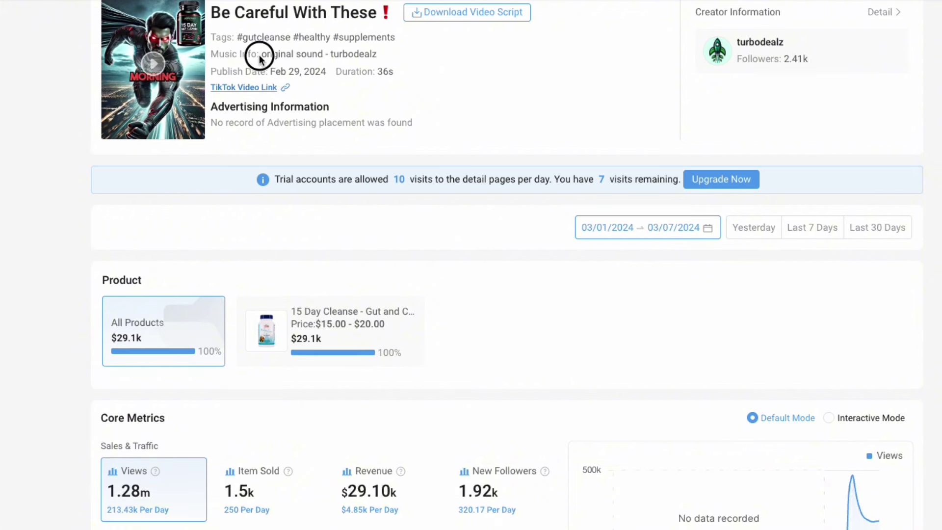
drag(259, 55, 387, 54)
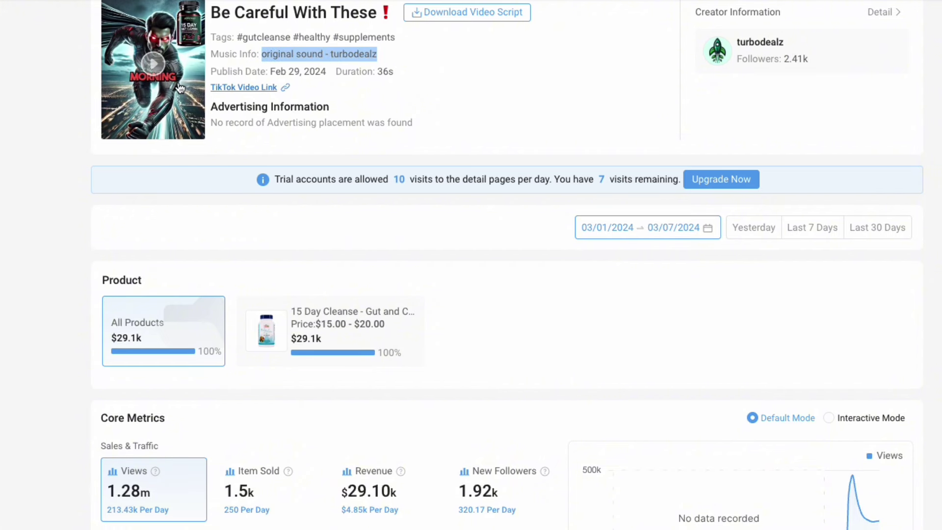
click(470, 66)
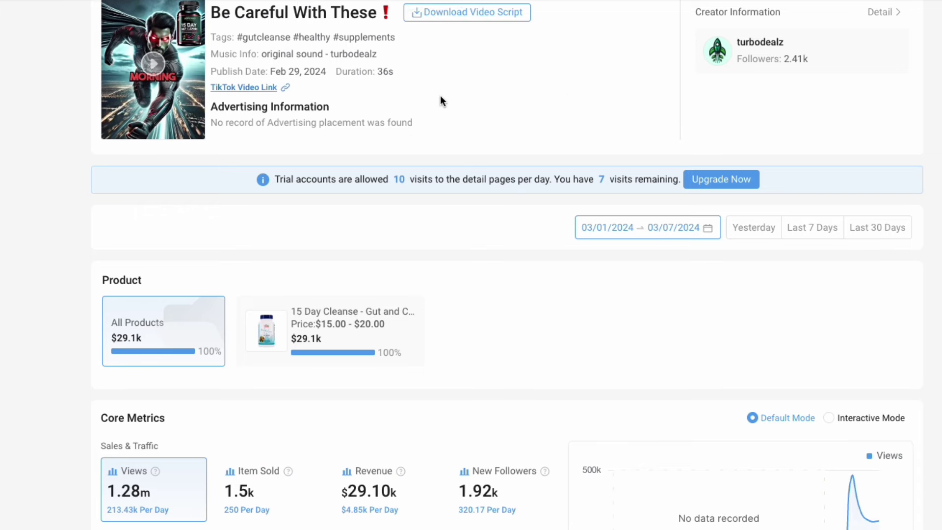
Step: Open the TikTok profile of the creator behind 'Be Careful With These' from Kalodata
scroll(441, 101, up, 1)
drag(237, 89, 416, 93)
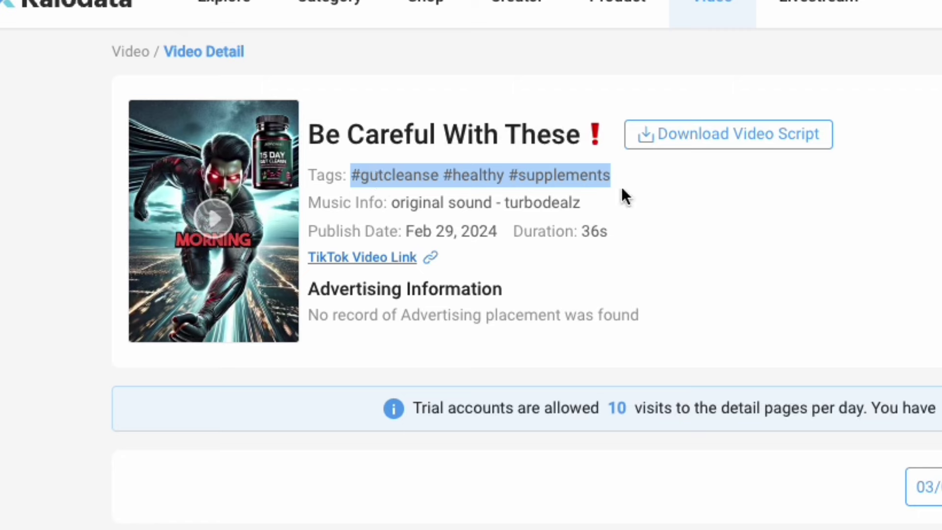
click(729, 185)
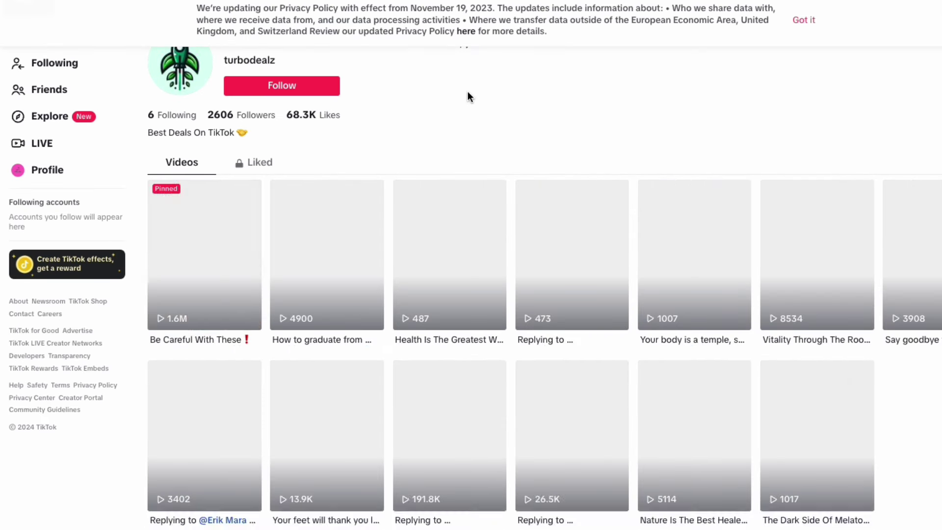
Step: Play the creator's pinned 'Be Careful With These' video, showing 62.8K likes and 459 comments
scroll(587, 102, down, 1)
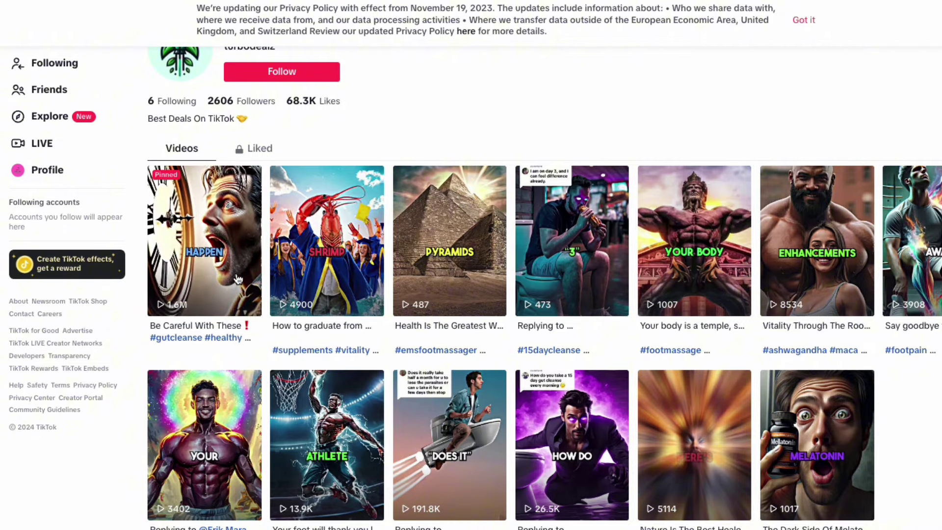
click(238, 280)
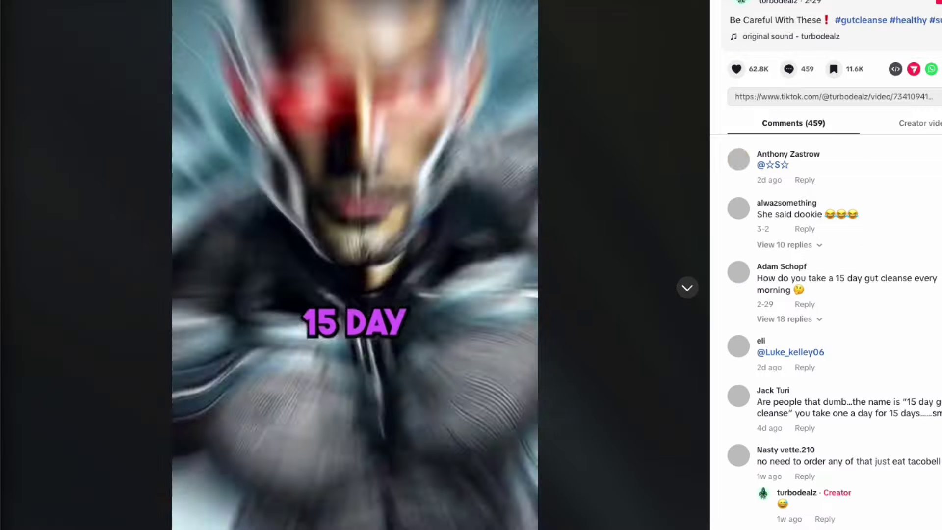
Step: Pause the video and list the creator's other videos, such as the 191.8K-view one, beside it
key(space)
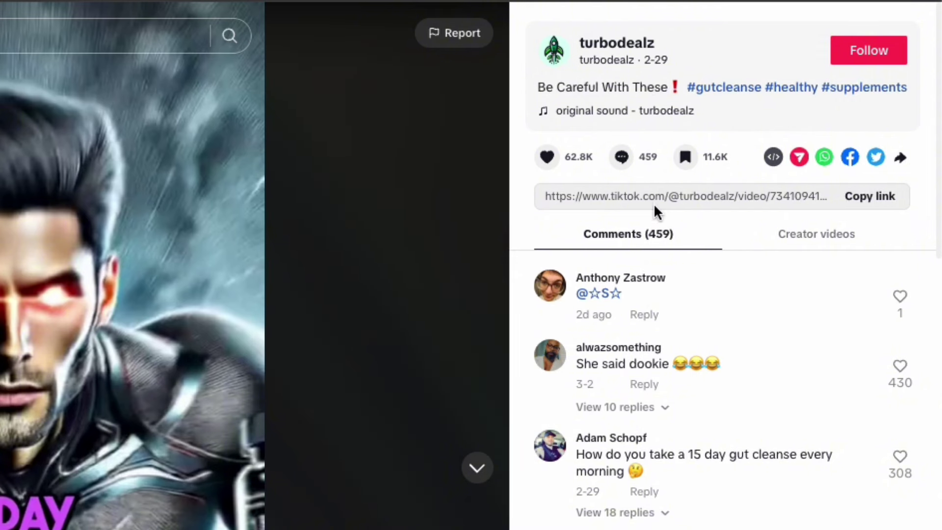
click(840, 238)
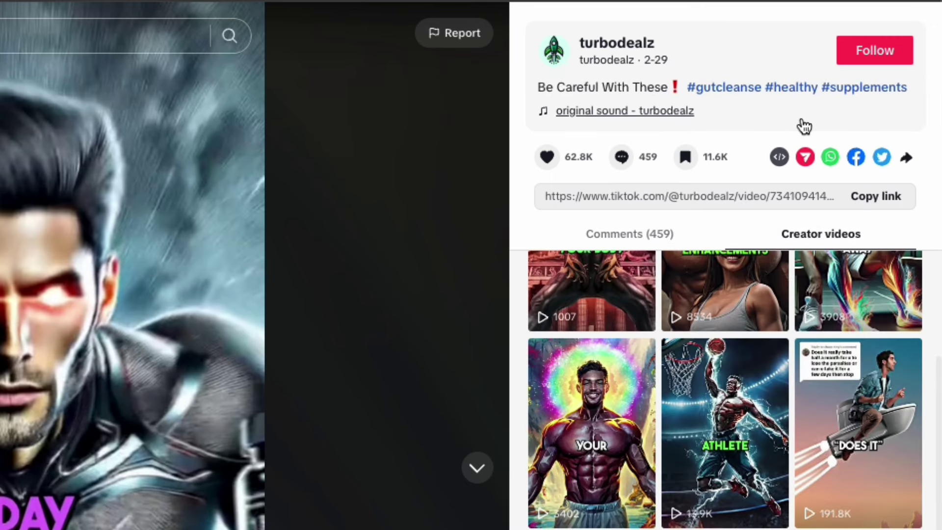
drag(541, 91, 679, 92)
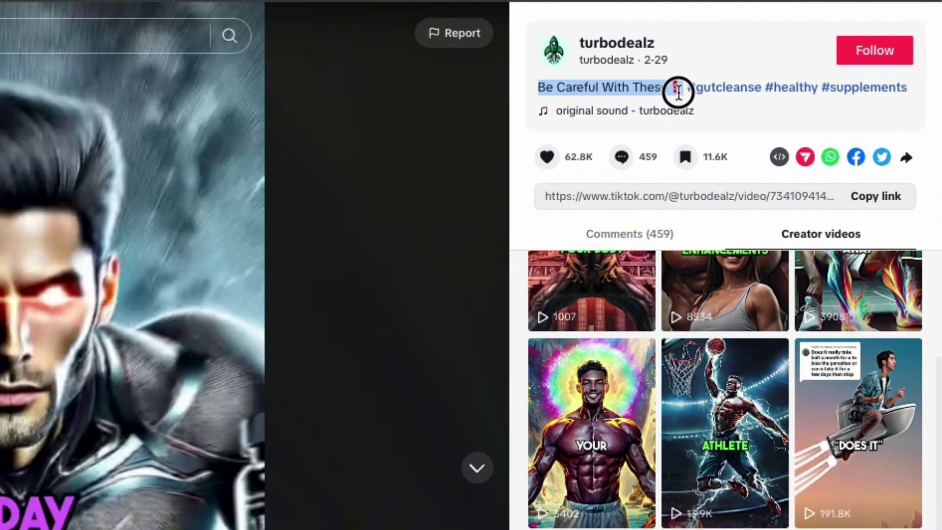
click(666, 130)
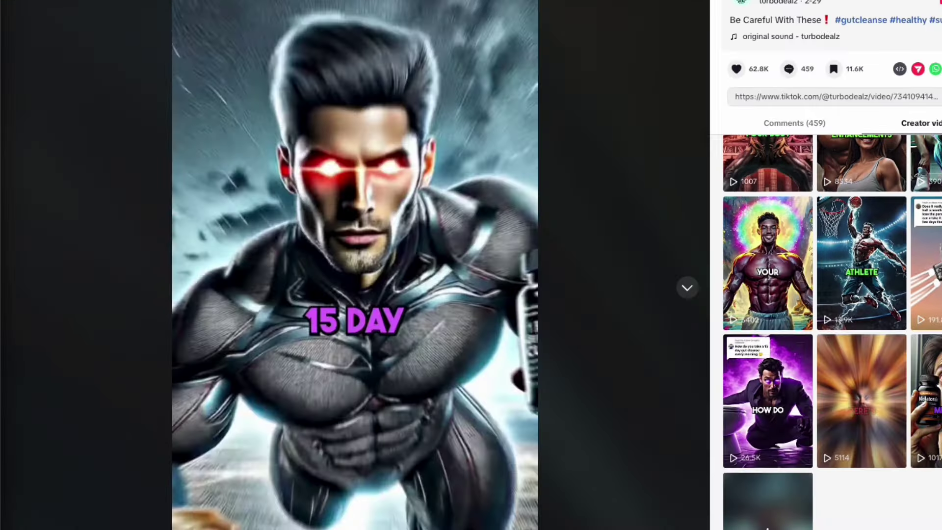
Step: Return to Kalodata's 'Be Careful With These' Video Detail with 1.28m views and $29.10k revenue
click(73, 0)
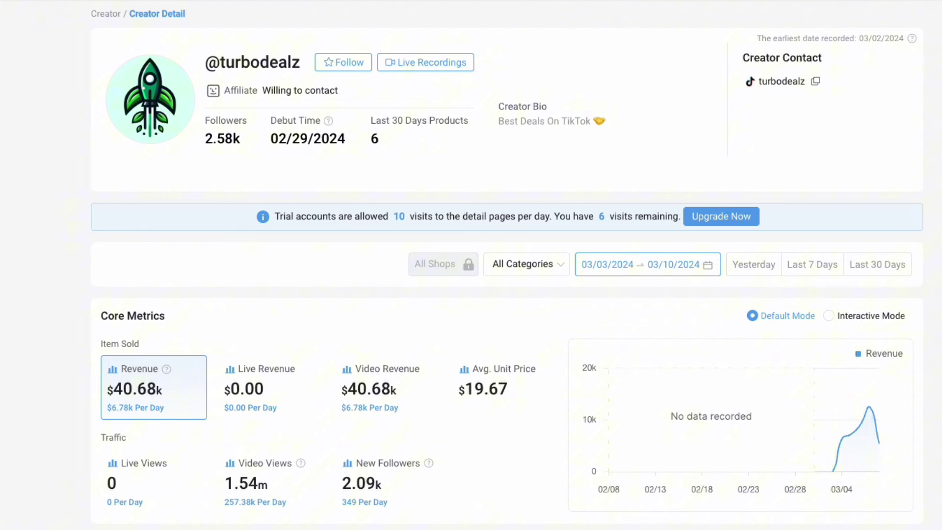
key(ctrl+Tab)
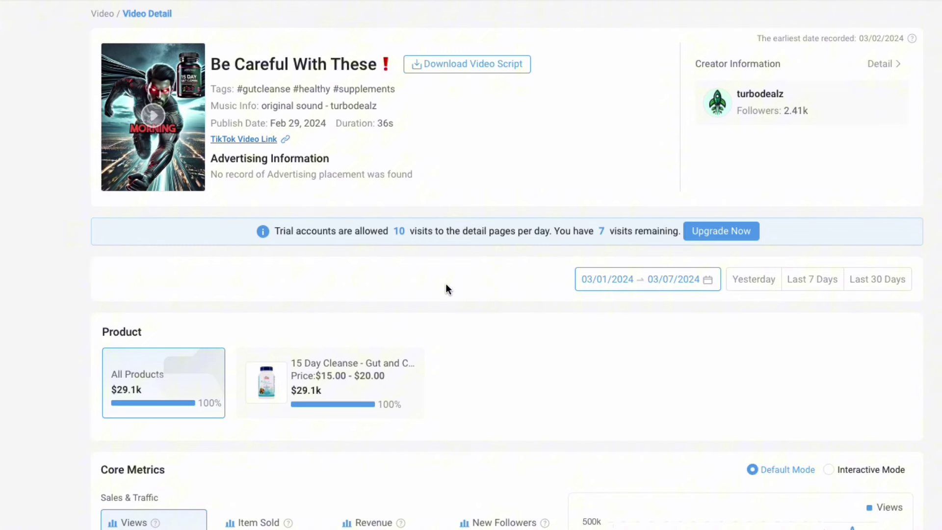
scroll(436, 286, down, 3)
scroll(436, 286, up, 1)
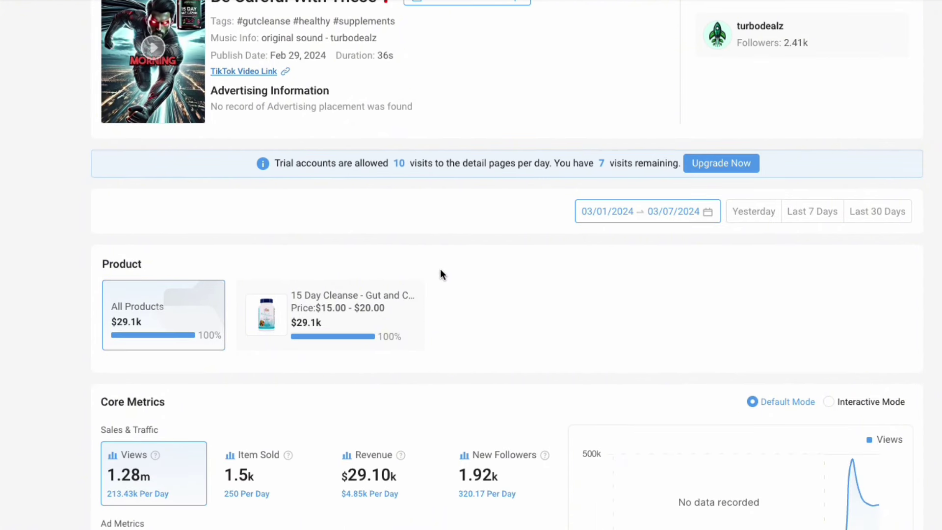